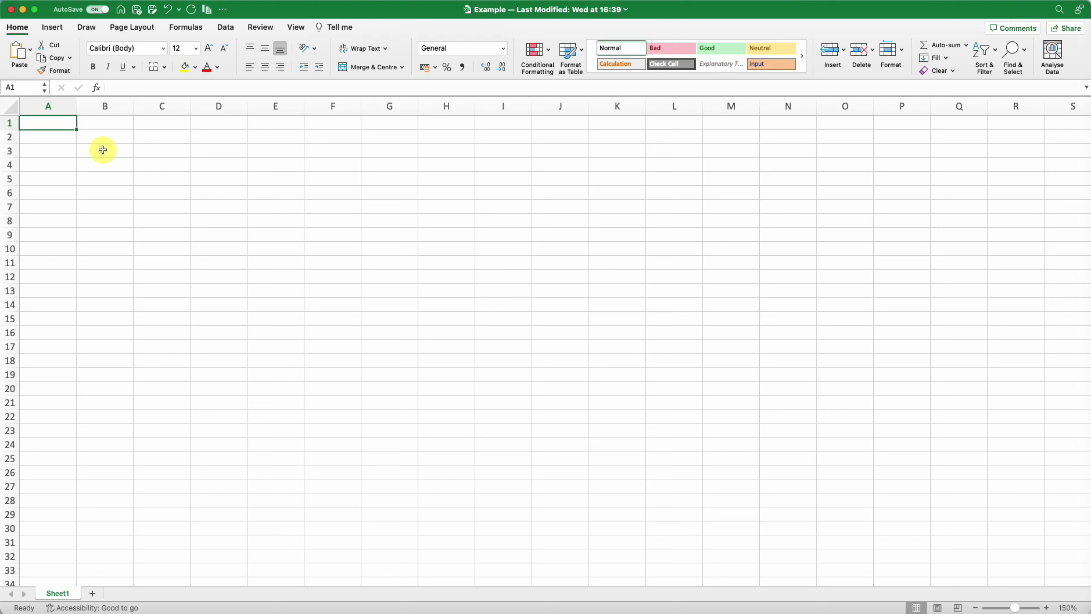
- Practise selecting cells B2, B3, C3, B5, C5, C4, row 5 and column B, ending on A1
{"action": "left_click", "coordinate": [97, 136]}
{"action": "left_click", "coordinate": [105, 153]}
{"action": "left_click", "coordinate": [136, 154]}
{"action": "left_click", "coordinate": [125, 176]}
{"action": "left_click", "coordinate": [155, 178]}
{"action": "left_click", "coordinate": [122, 176]}
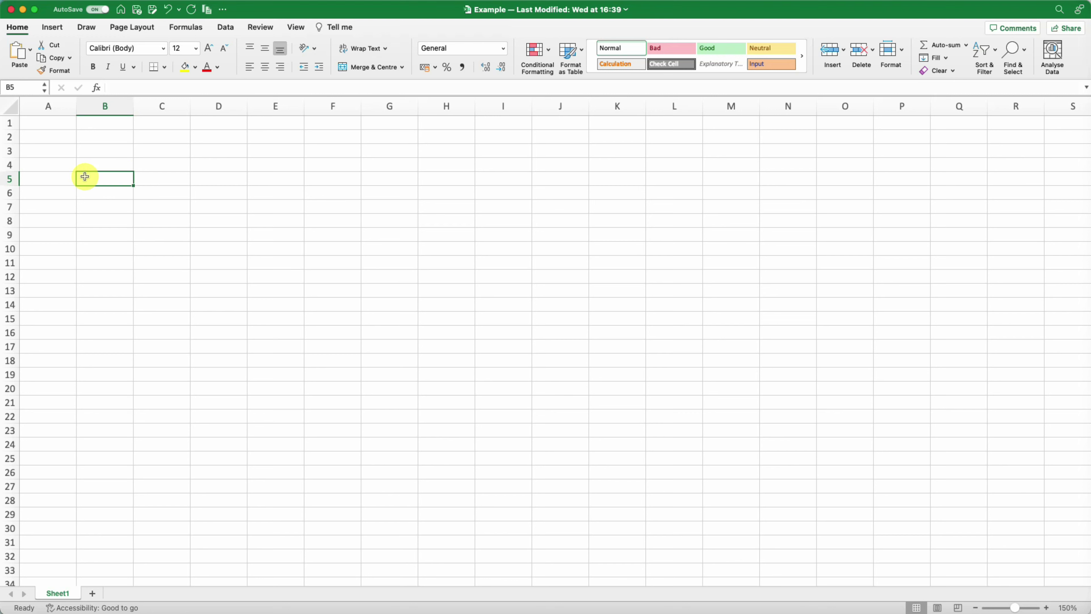
{"action": "left_click", "coordinate": [12, 179]}
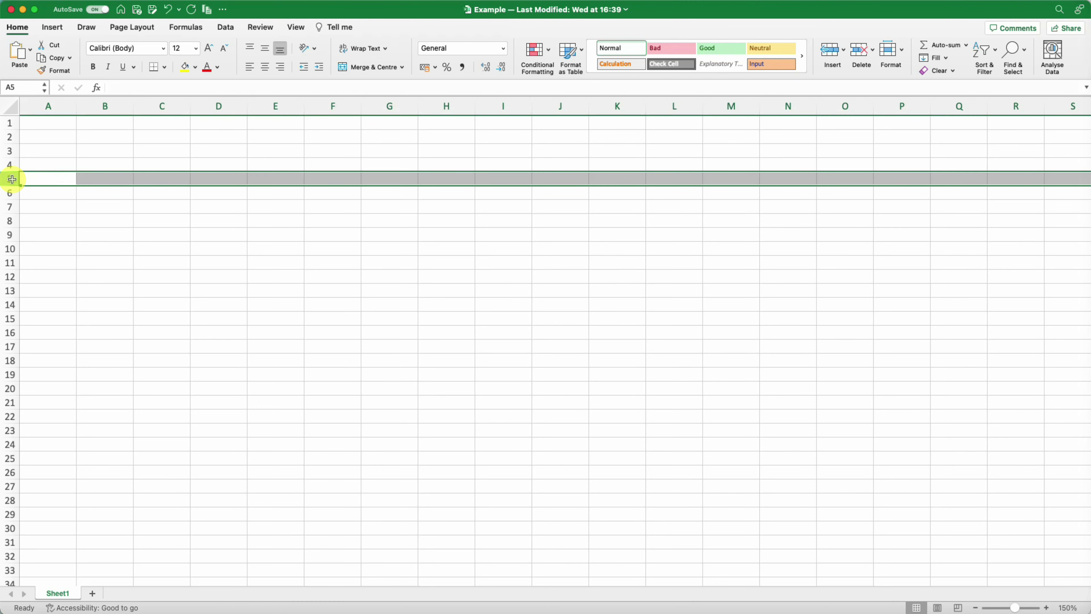
{"action": "left_click", "coordinate": [112, 104]}
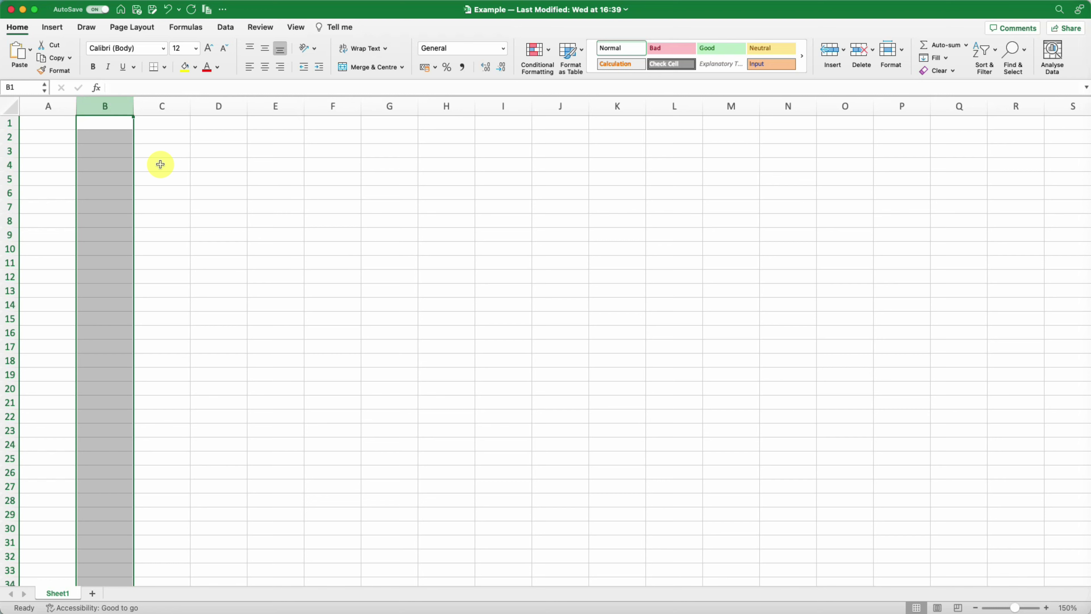
{"action": "left_click", "coordinate": [161, 163]}
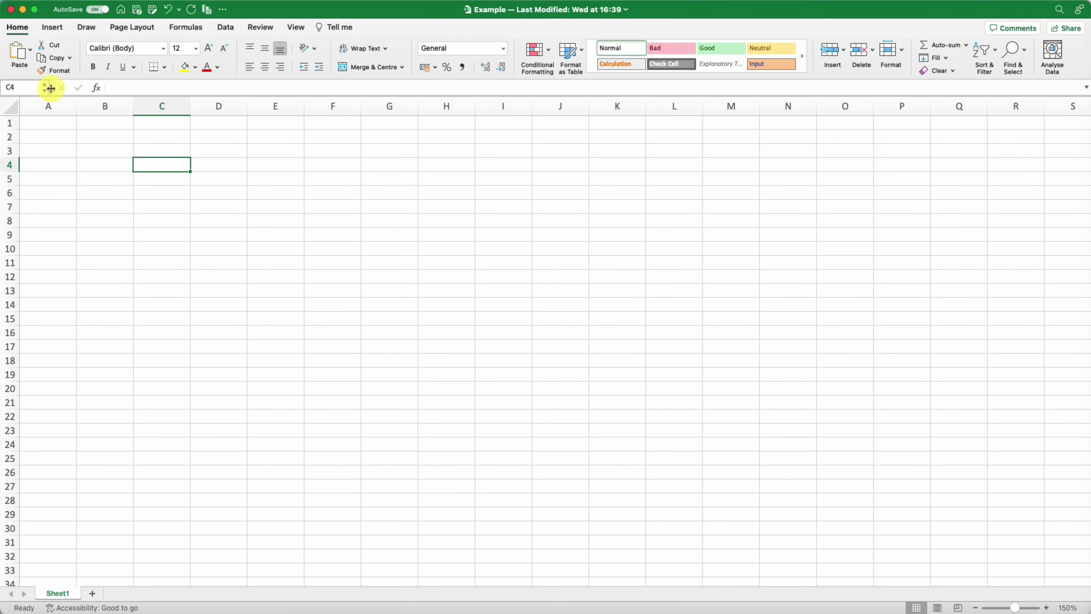
{"action": "left_click", "coordinate": [69, 124]}
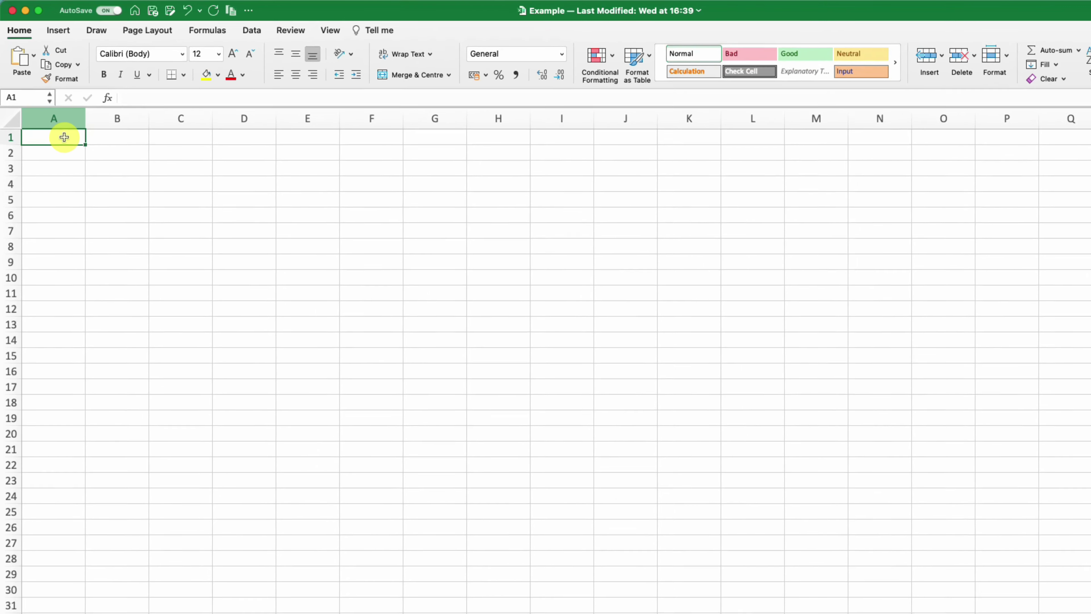
- Enter 'Hello World' in cells A1 and A2
{"action": "type", "text": "Hello World"}
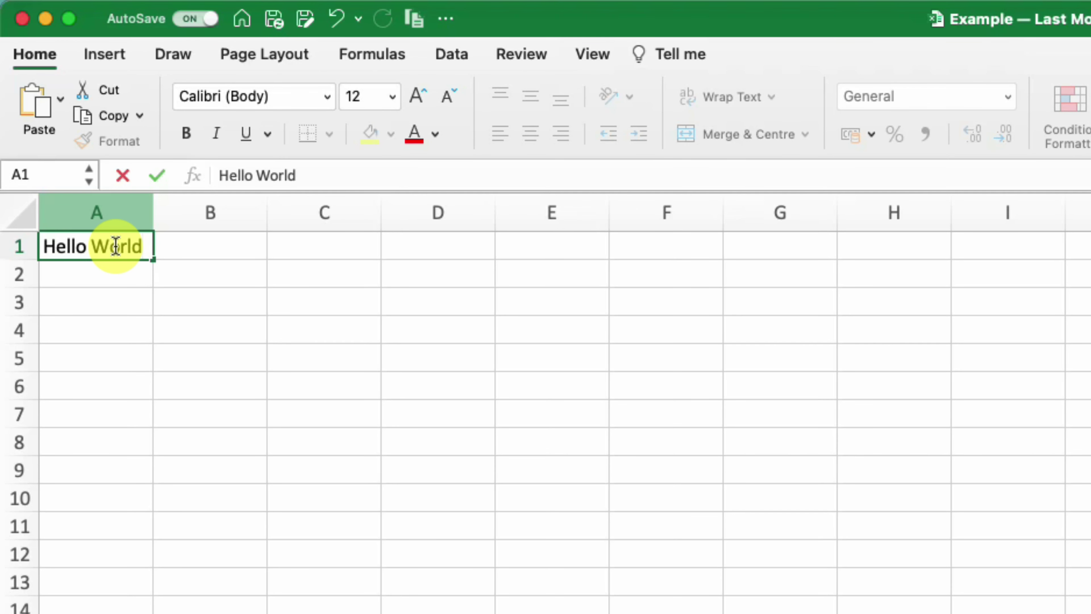
{"action": "key", "text": "Return"}
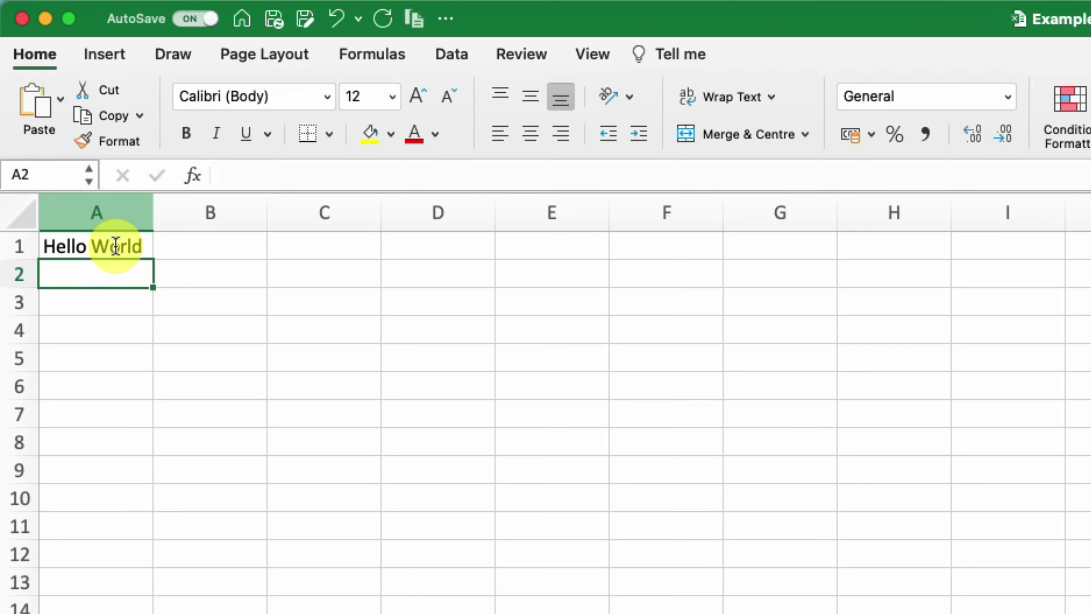
{"action": "type", "text": "Hello World"}
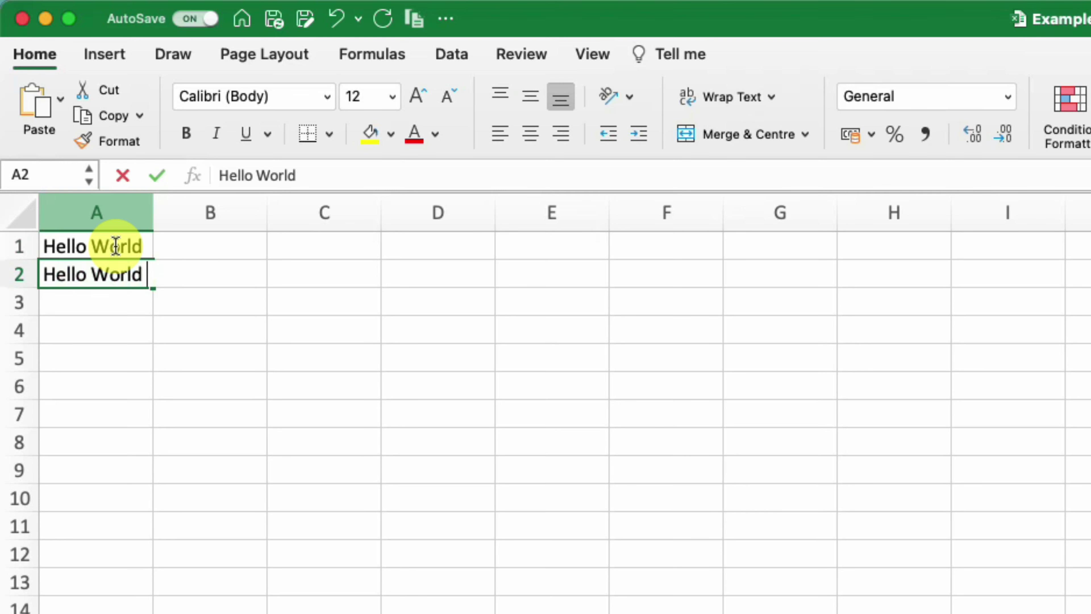
{"action": "key", "text": "Tab"}
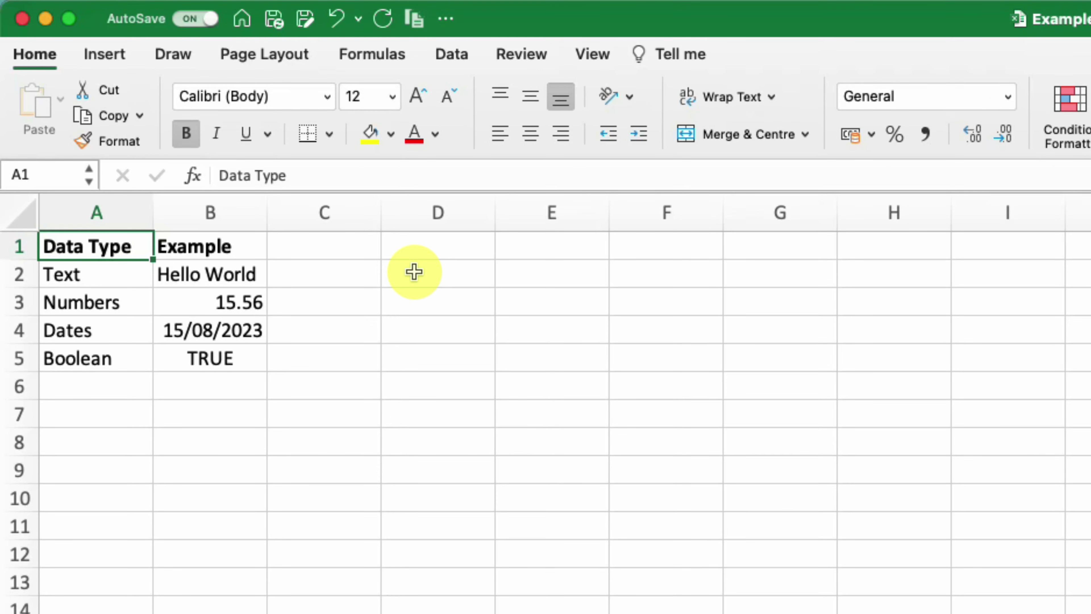
{"action": "left_click", "coordinate": [109, 271]}
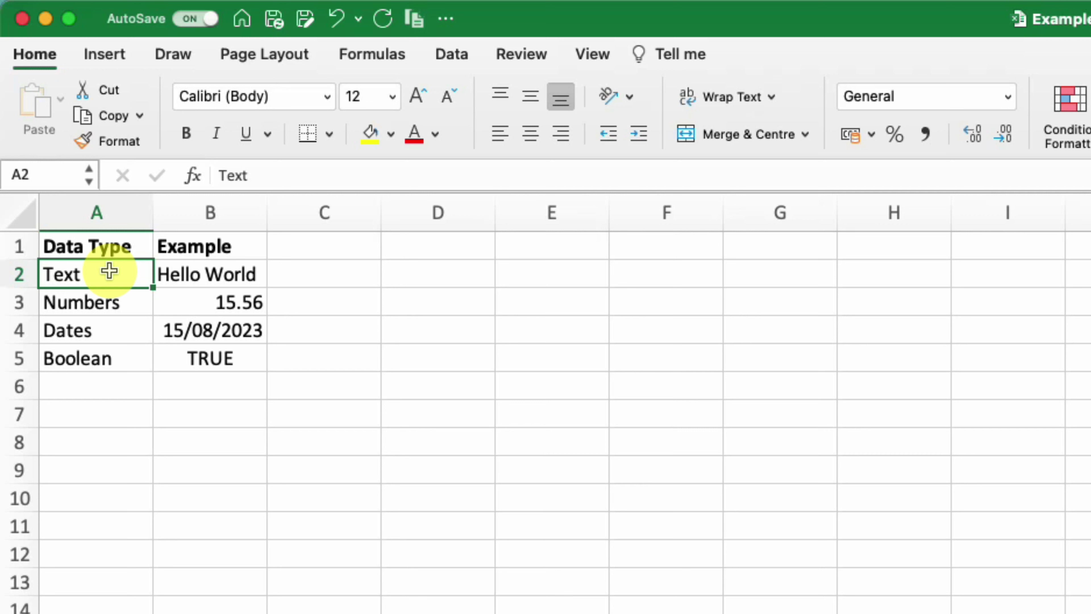
{"action": "left_click", "coordinate": [204, 274]}
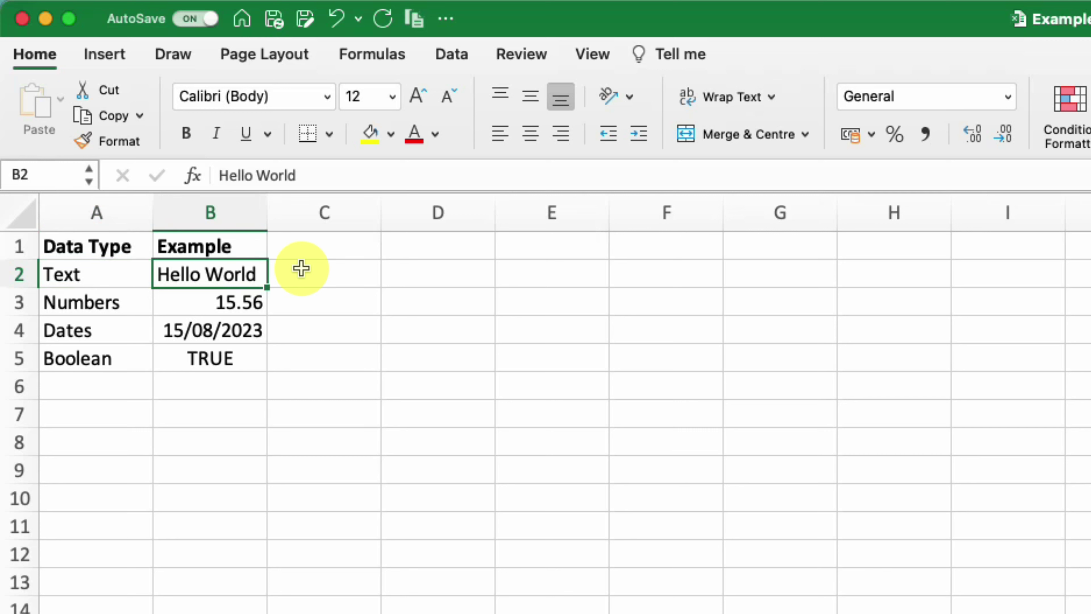
{"action": "left_click", "coordinate": [105, 302]}
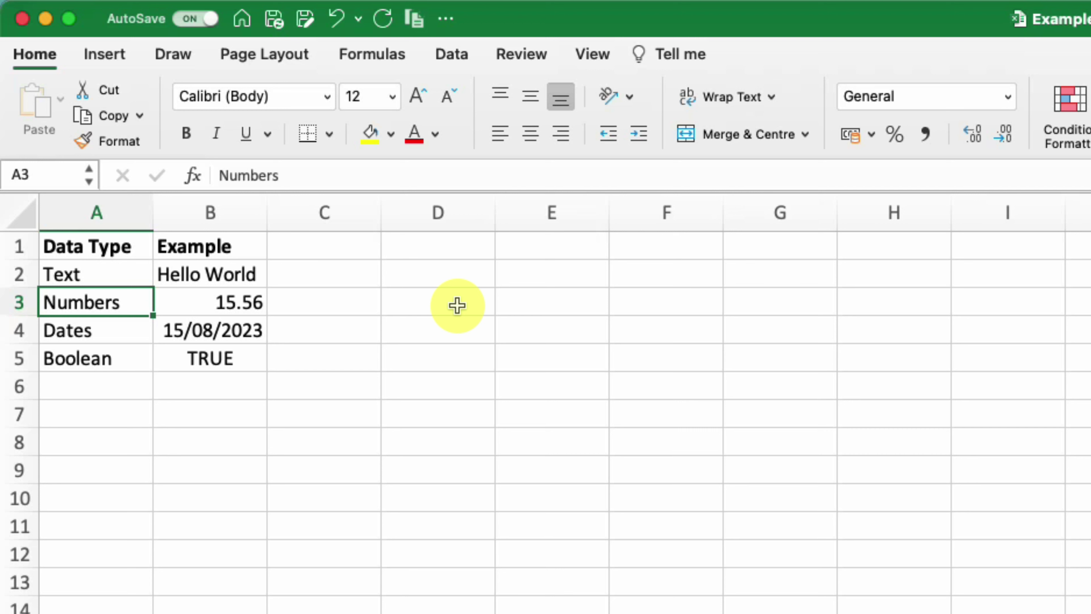
{"action": "key", "text": "Right"}
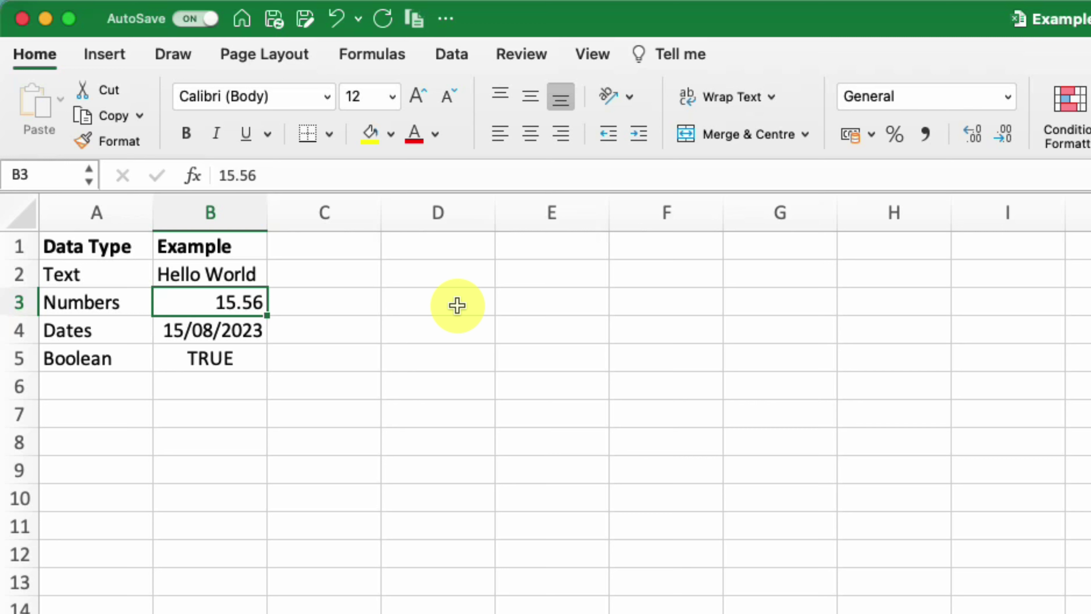
{"action": "left_click", "coordinate": [74, 335]}
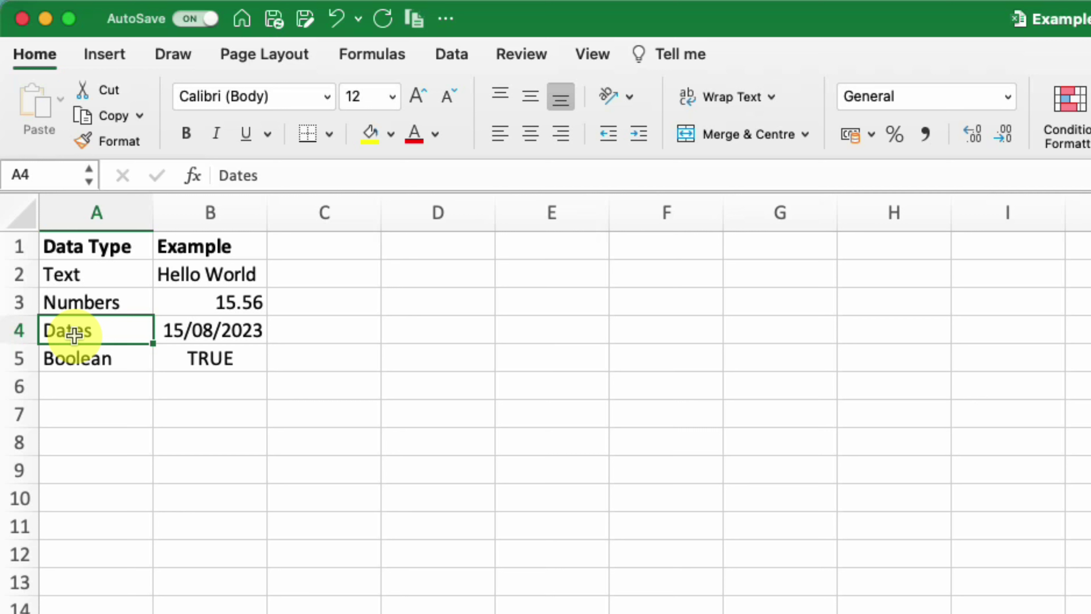
{"action": "key", "text": "Down"}
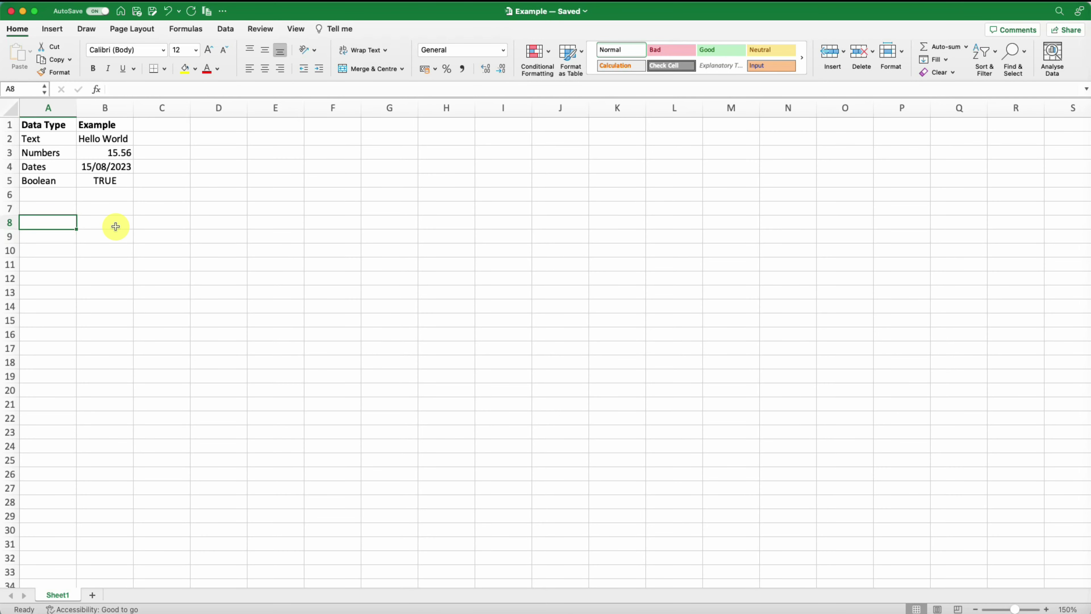
- Enter 'Sales' in A8 and $32.00 beside it in B8
{"action": "type", "text": "Sales"}
{"action": "left_click", "coordinate": [115, 227]}
{"action": "type", "text": "$32.00"}
{"action": "key", "text": "Return"}
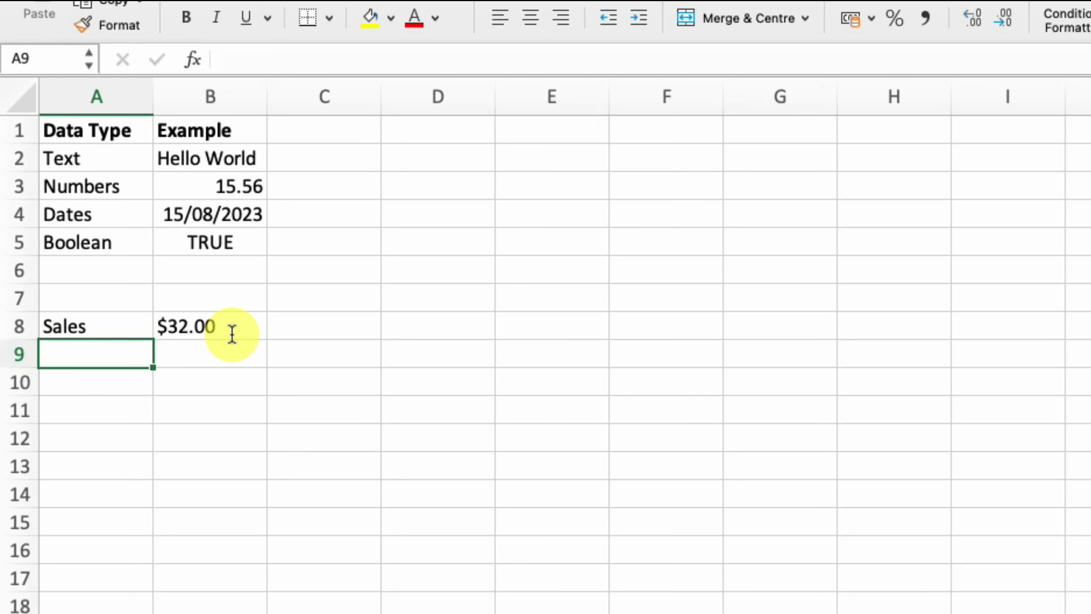
- Correct the B8 sales amount to $37.00
{"action": "left_click", "coordinate": [232, 334]}
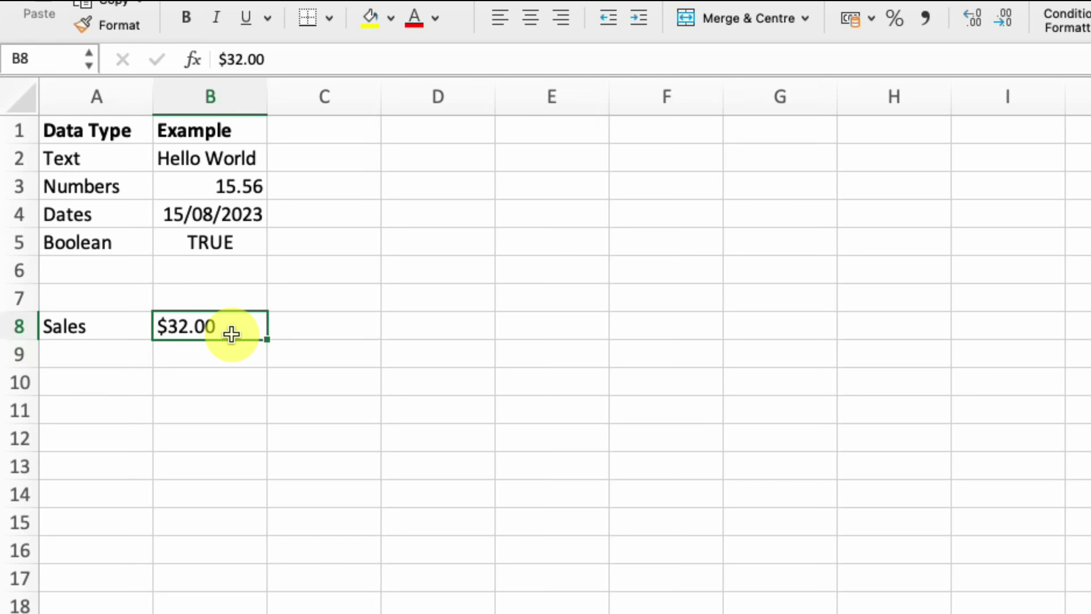
{"action": "double_click", "coordinate": [232, 334]}
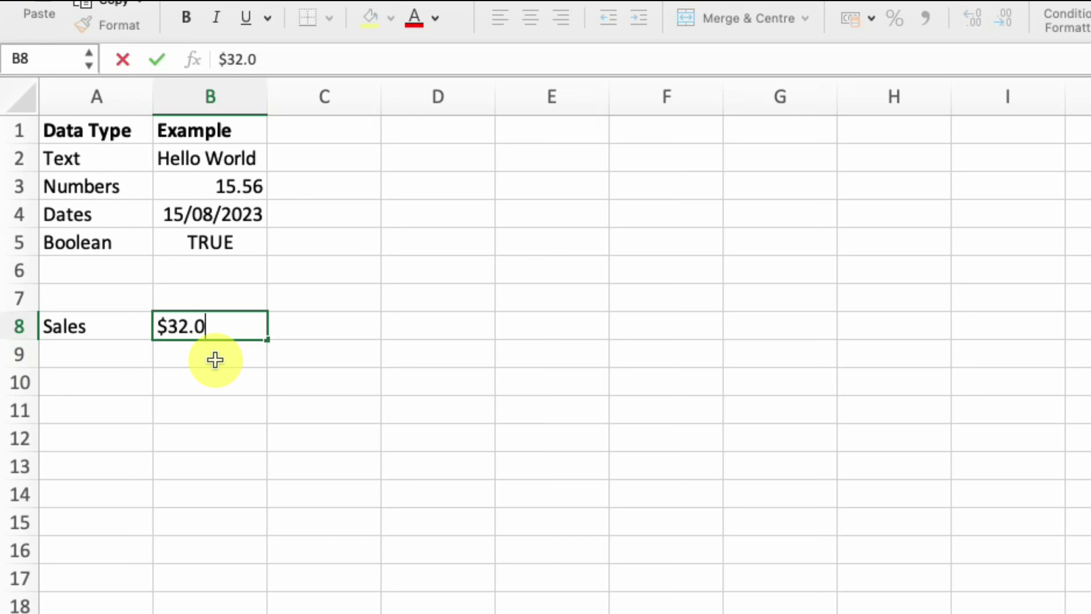
{"action": "key", "text": "BackSpace"}
{"action": "key", "text": "BackSpace"}
{"action": "key", "text": "BackSpace"}
{"action": "type", "text": "7.00"}
{"action": "key", "text": "Return"}
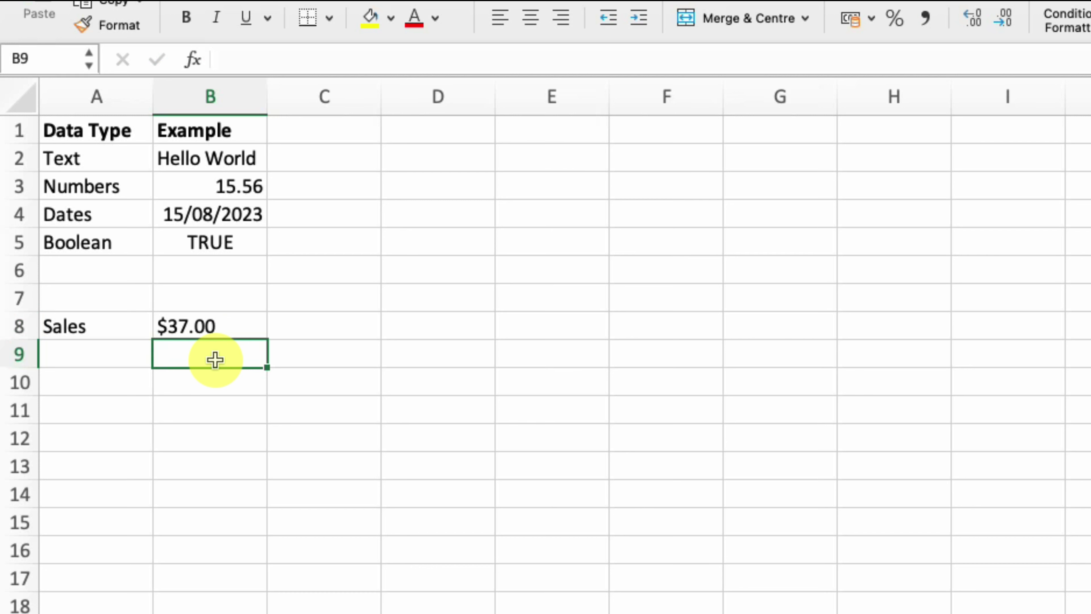
{"action": "key", "text": "Up"}
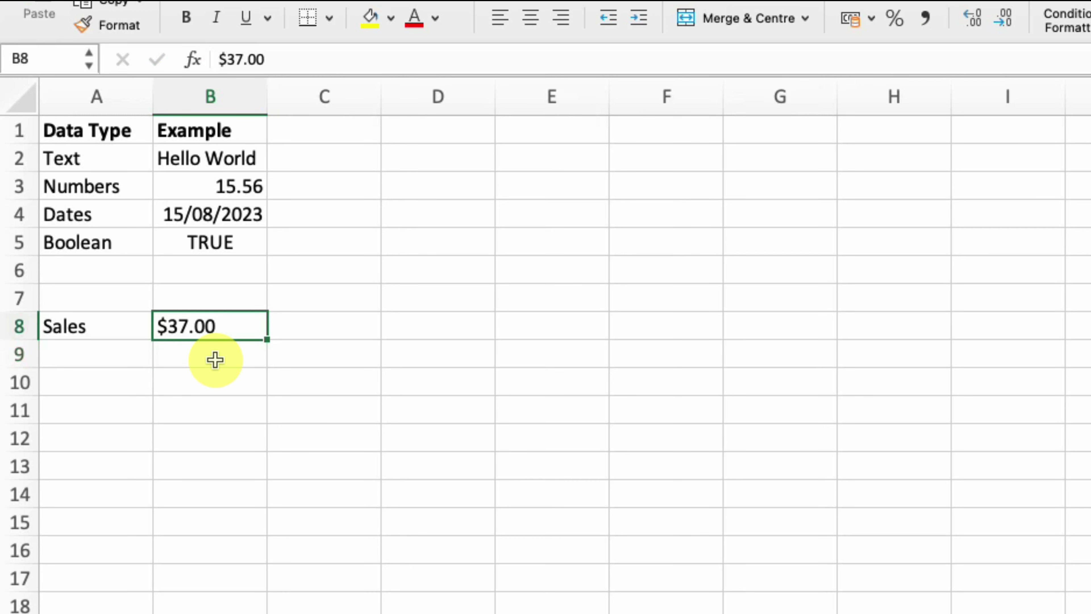
- Change the B8 sales amount to $67.00
{"action": "left_click", "coordinate": [291, 58]}
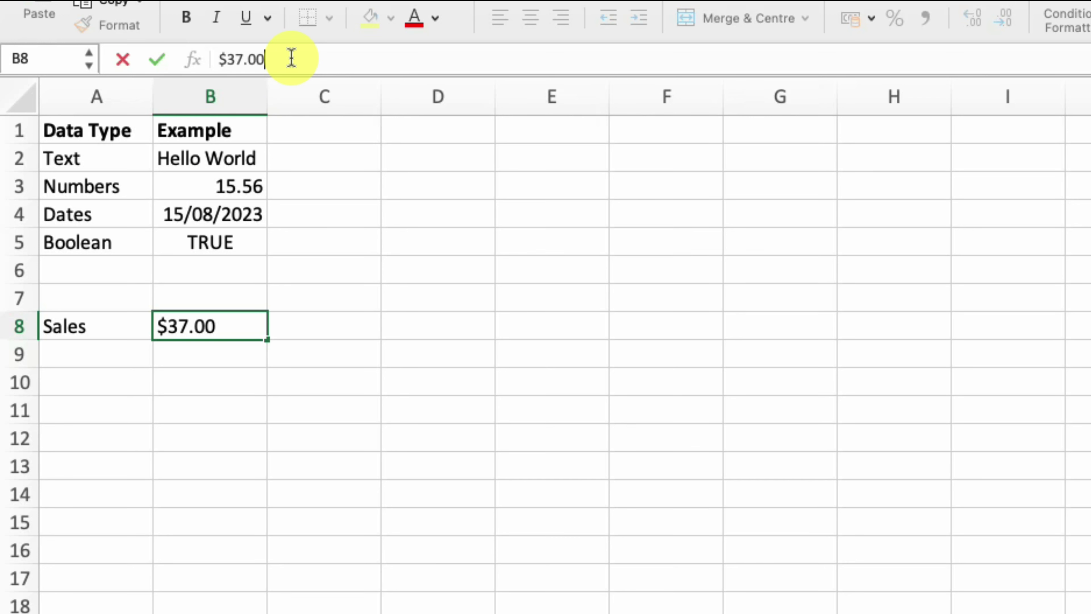
{"action": "key", "text": "BackSpace"}
{"action": "key", "text": "BackSpace"}
{"action": "key", "text": "BackSpace"}
{"action": "key", "text": "BackSpace"}
{"action": "key", "text": "BackSpace"}
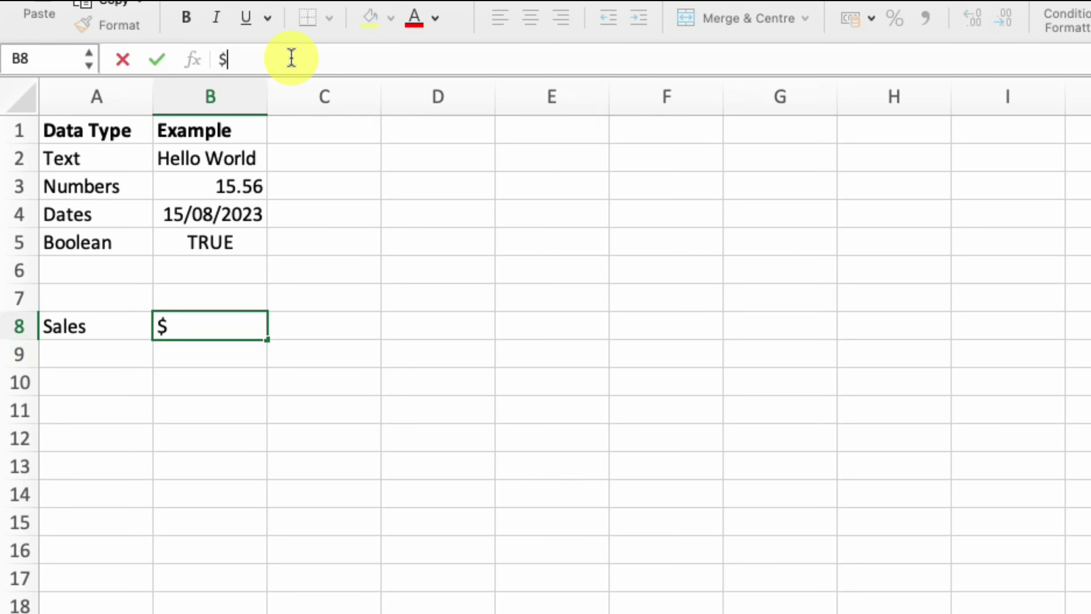
{"action": "type", "text": "67.00"}
{"action": "key", "text": "Return"}
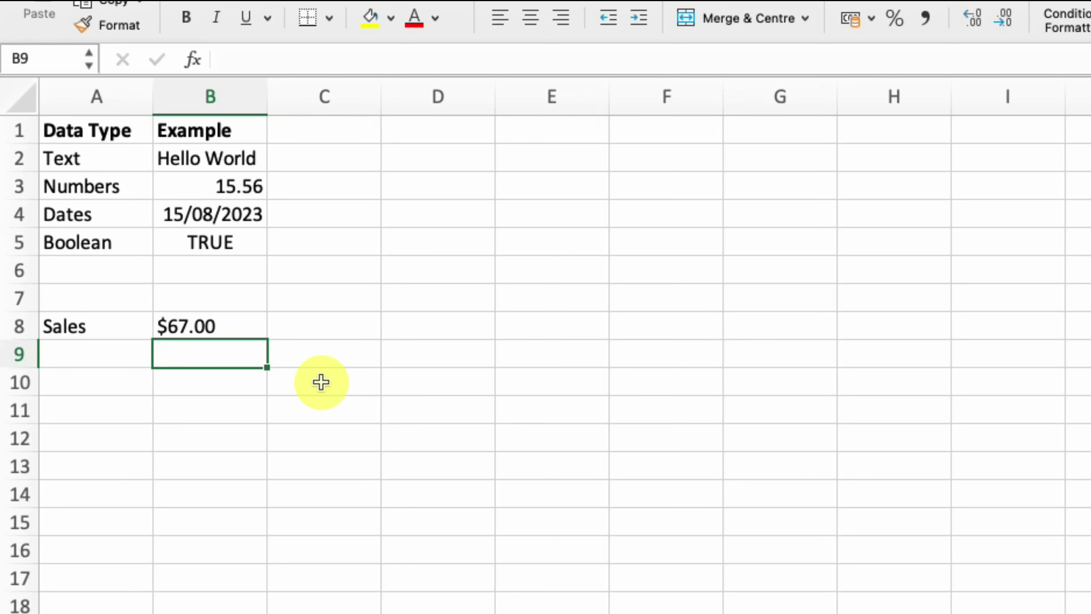
{"action": "key", "text": "Up"}
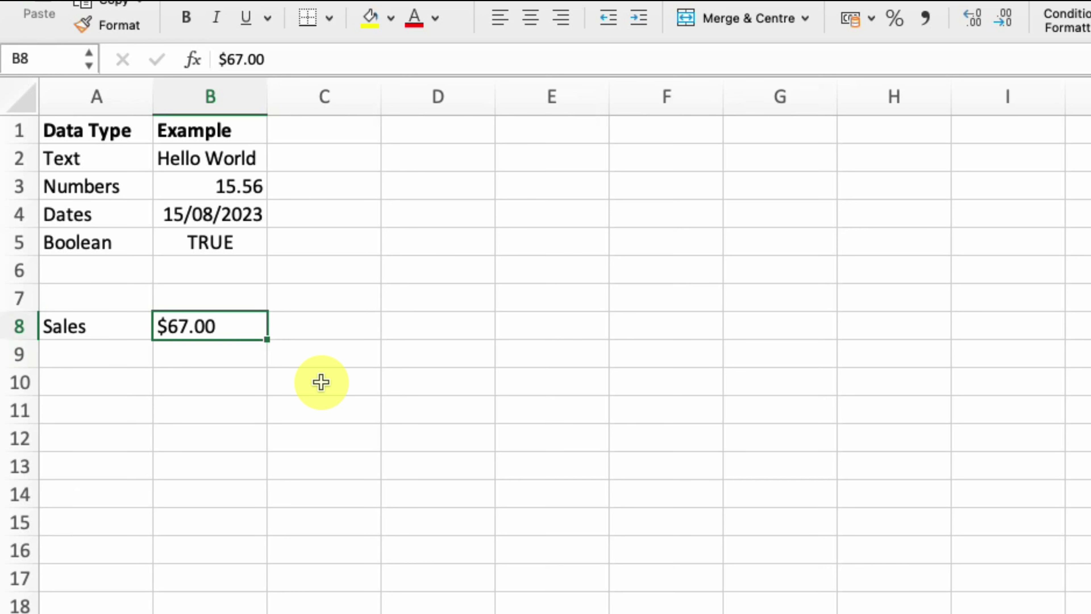
- Edit B8 in place with F2 so it reads $67.96
{"action": "key", "text": "F2"}
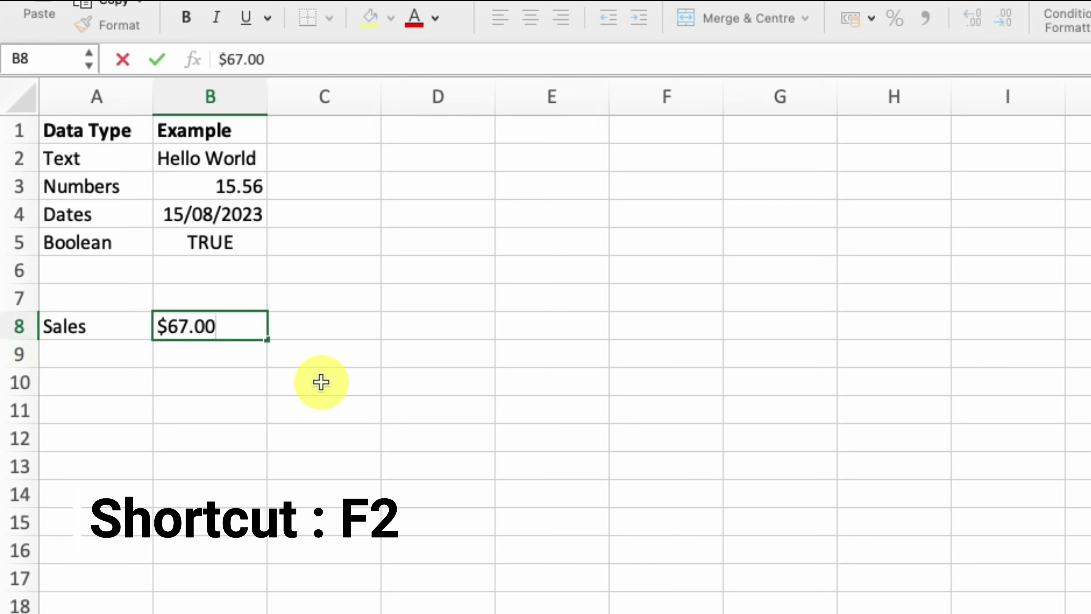
{"action": "key", "text": "BackSpace"}
{"action": "key", "text": "BackSpace"}
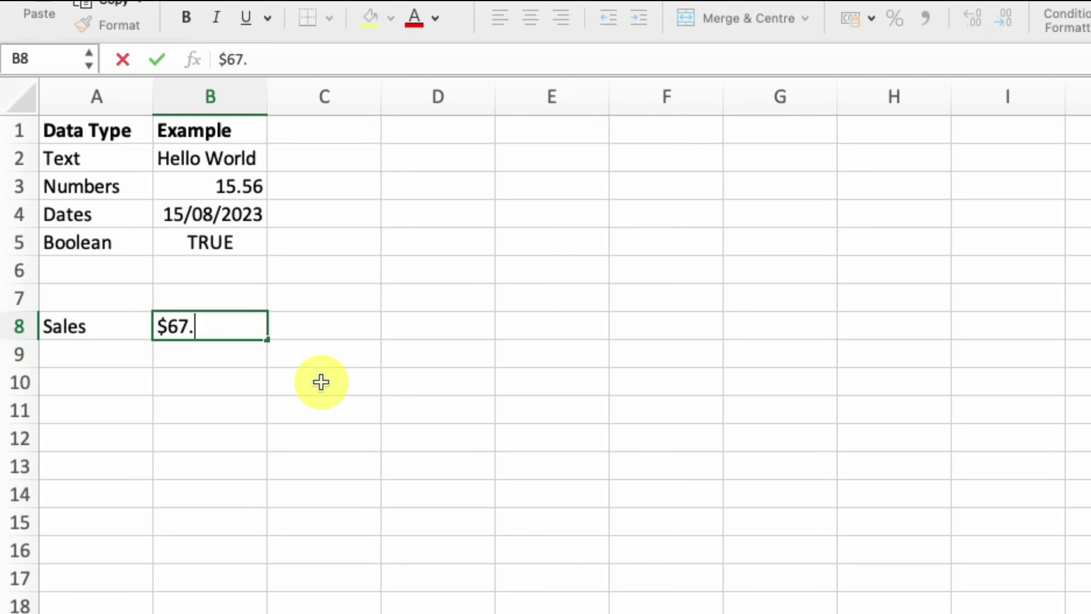
{"action": "type", "text": "96"}
{"action": "key", "text": "Return"}
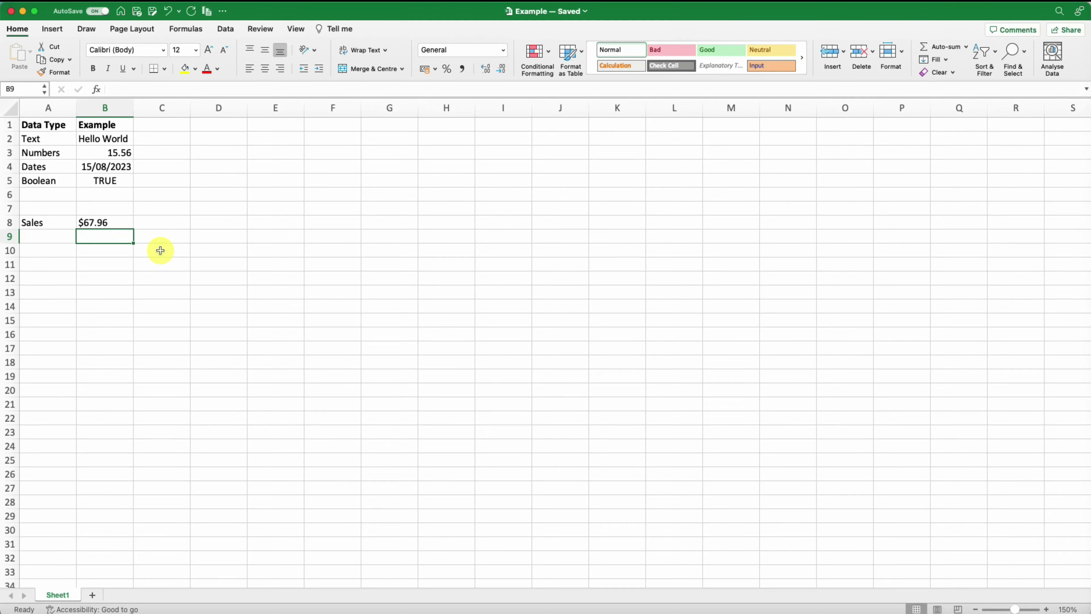
{"action": "key", "text": "Up"}
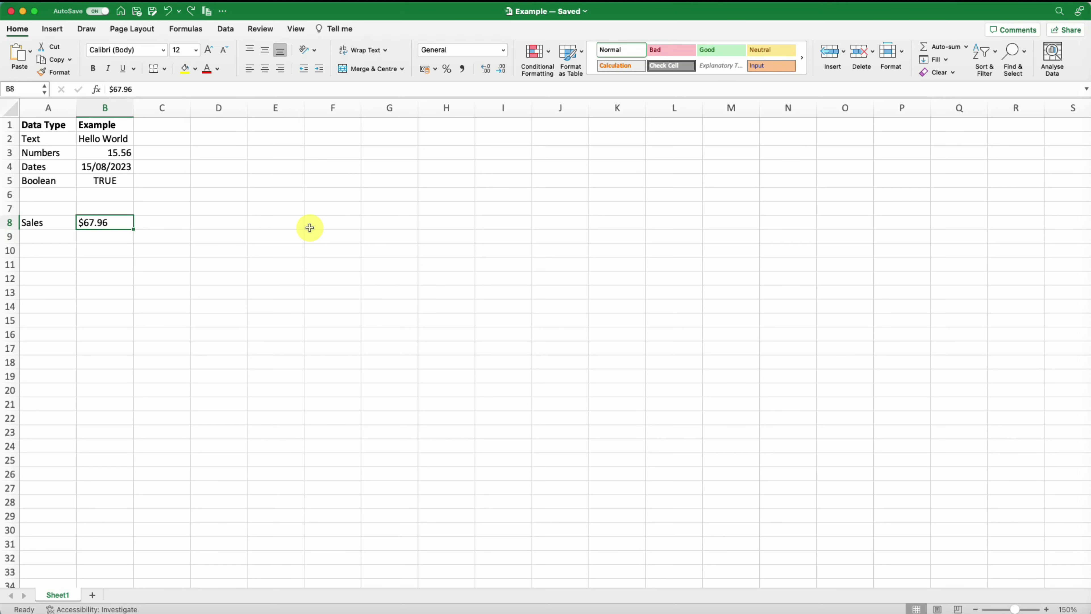
- Copy B8's $67.96 and paste it into C8
{"action": "right_click", "coordinate": [109, 224]}
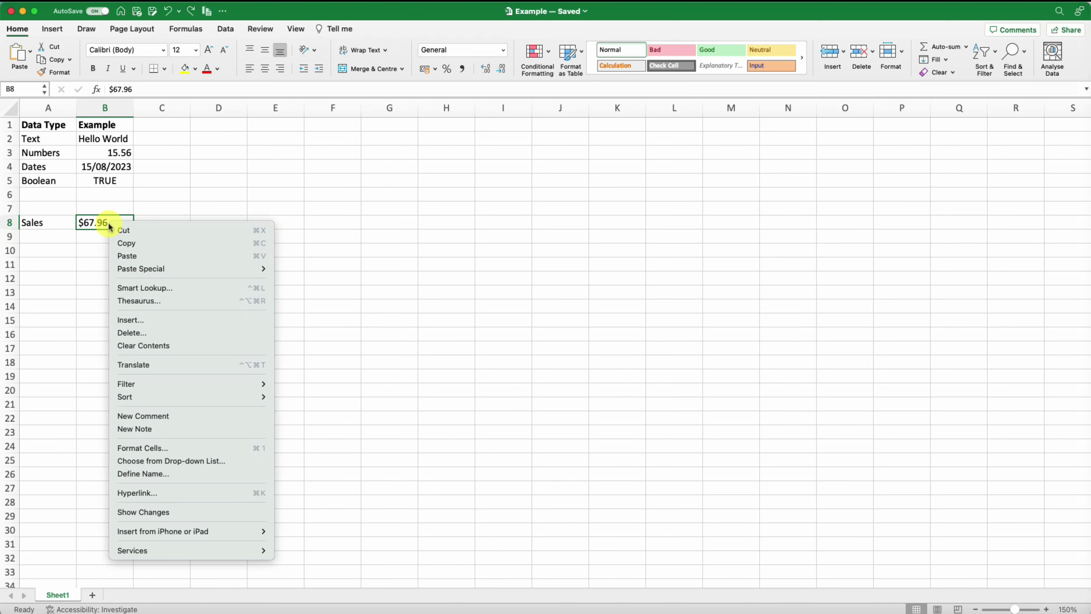
{"action": "left_click", "coordinate": [135, 246]}
{"action": "left_click", "coordinate": [112, 238]}
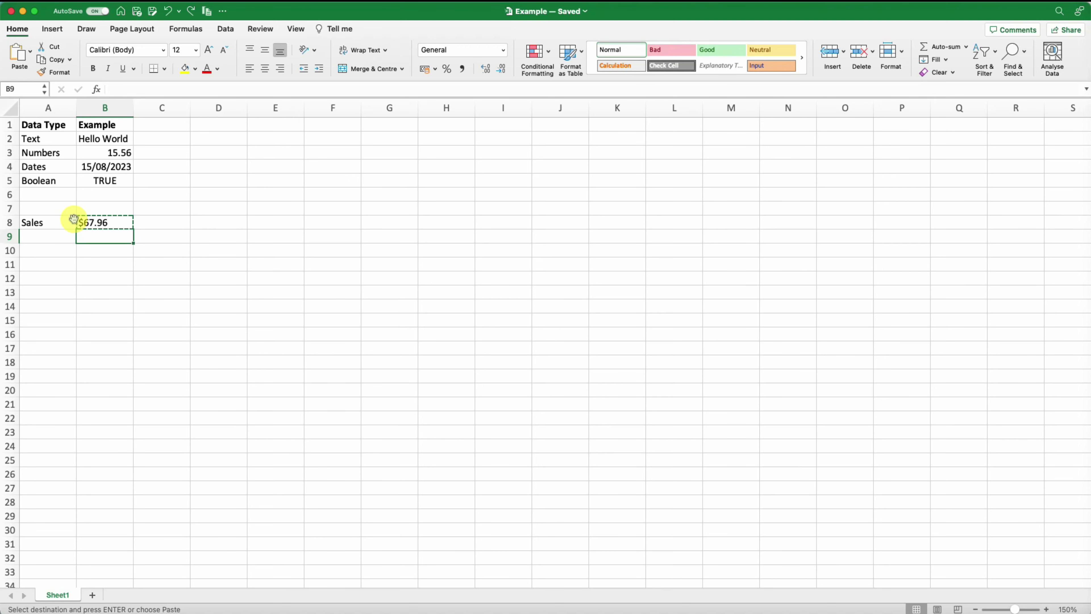
{"action": "left_click", "coordinate": [162, 226]}
{"action": "right_click", "coordinate": [167, 224]}
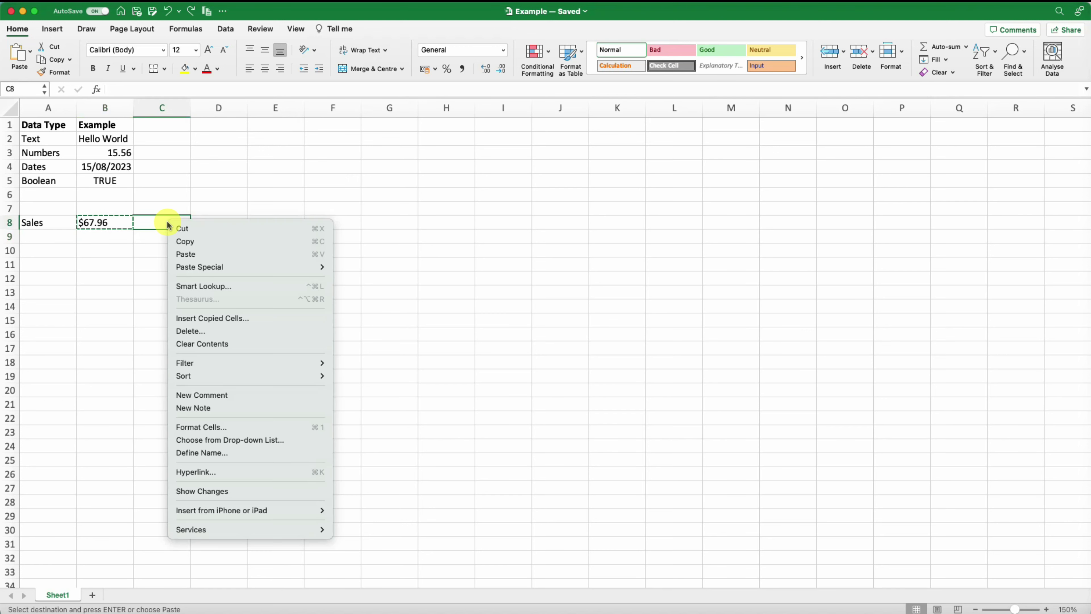
{"action": "left_click", "coordinate": [205, 254]}
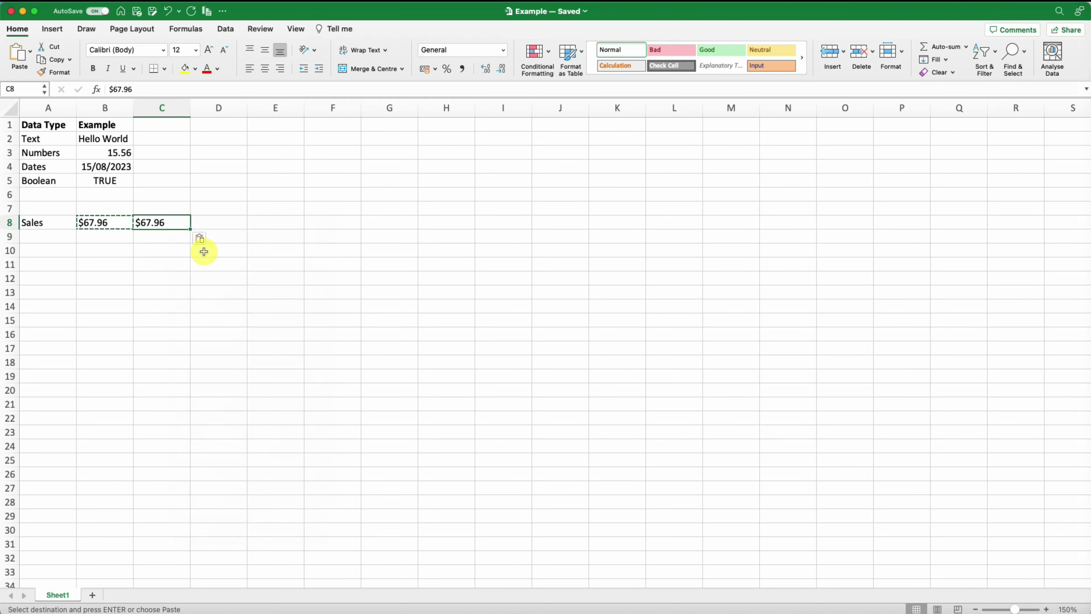
{"action": "left_click", "coordinate": [116, 238]}
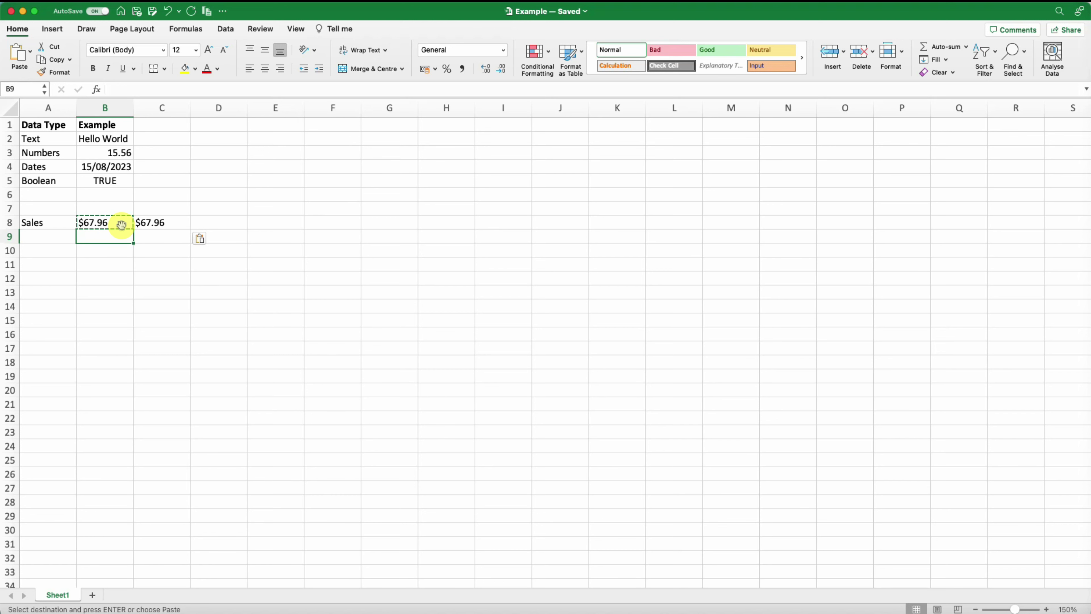
- Colour B8's amount red and paste a copy of it into C9
{"action": "left_click", "coordinate": [121, 224]}
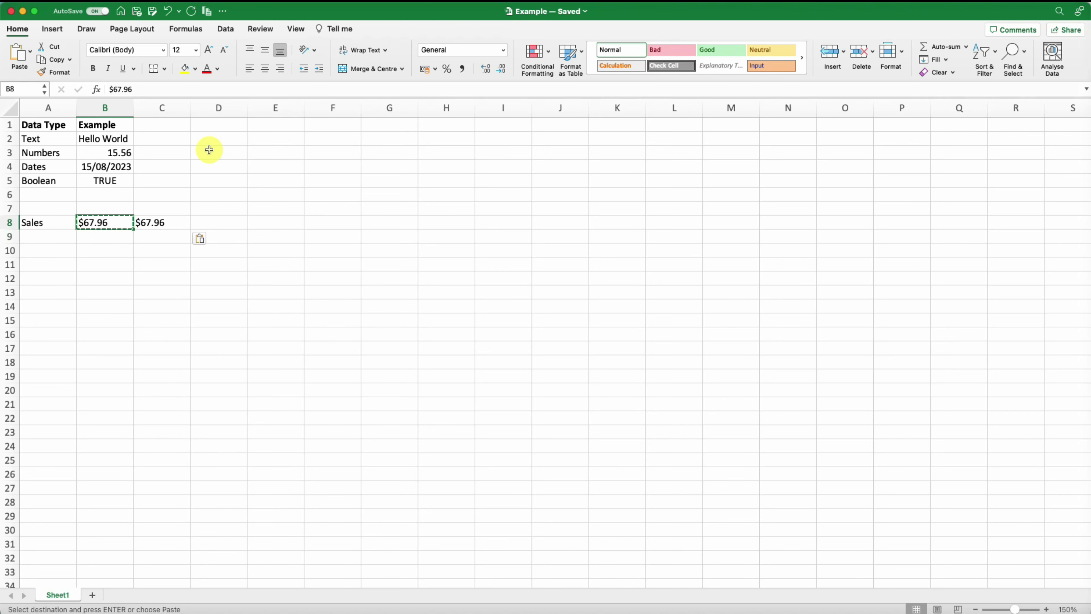
{"action": "left_click", "coordinate": [208, 76]}
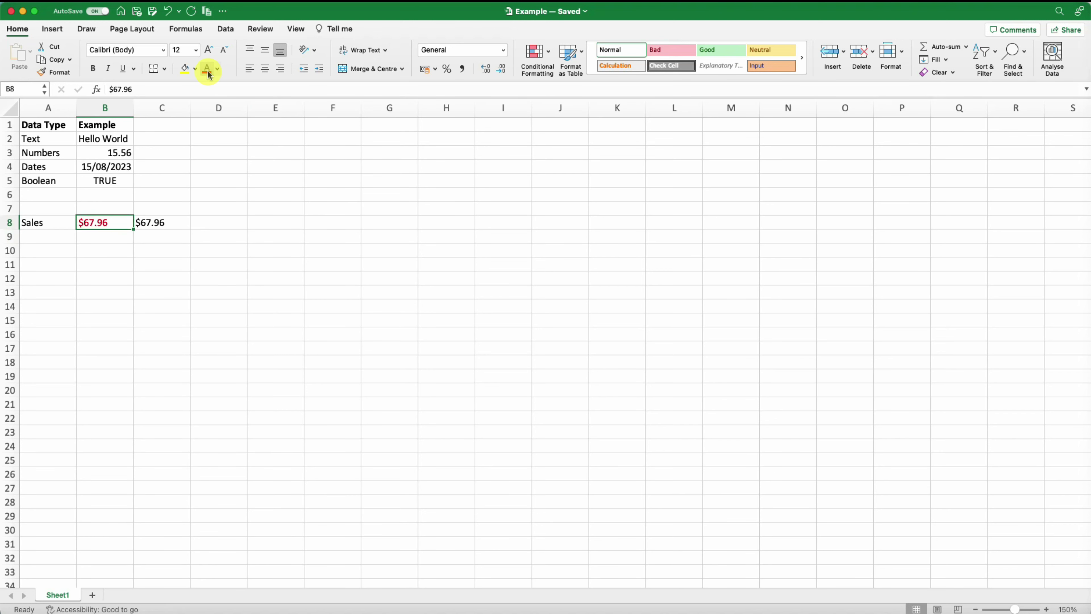
{"action": "right_click", "coordinate": [118, 229]}
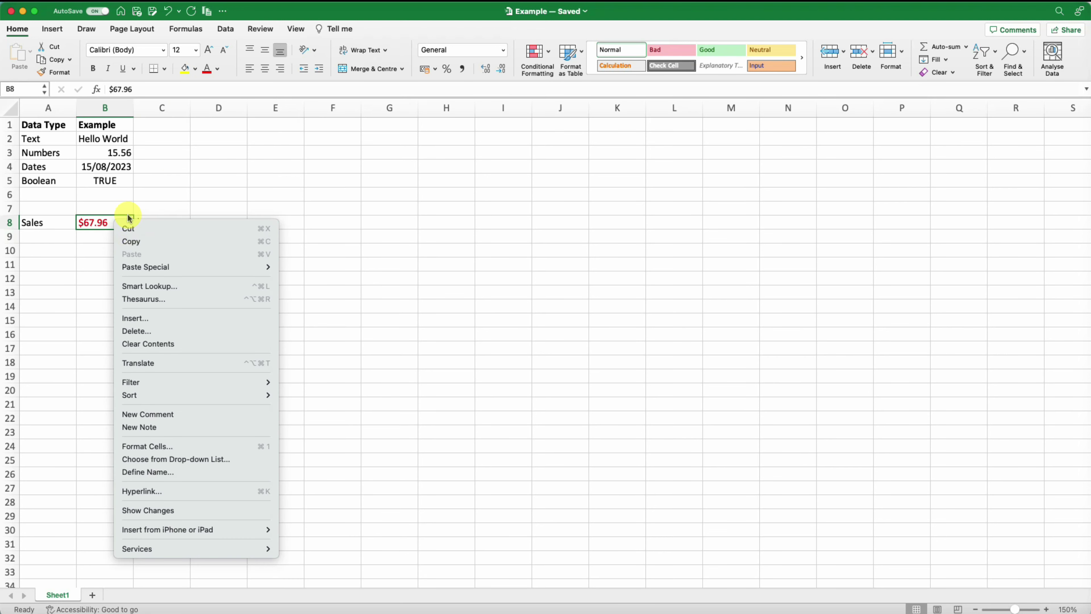
{"action": "key", "text": "super+c"}
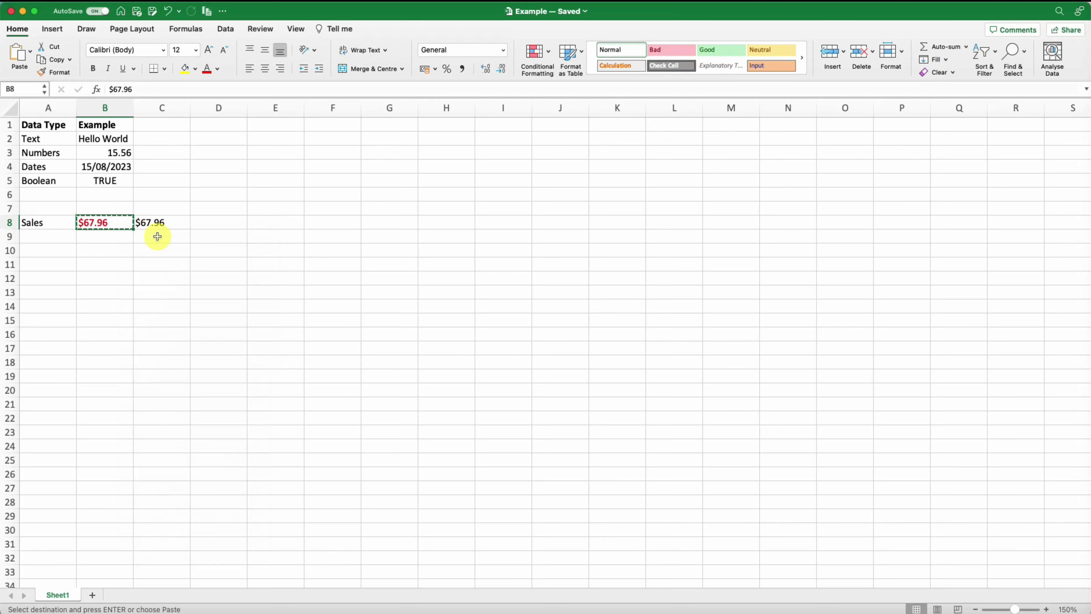
{"action": "left_click", "coordinate": [157, 237]}
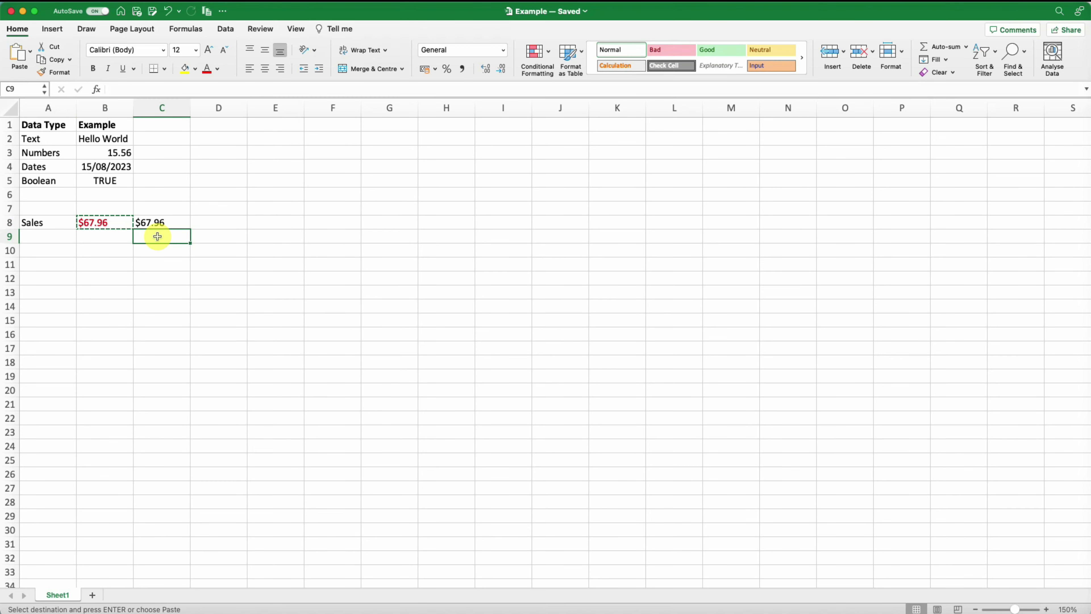
{"action": "key", "text": "super+v"}
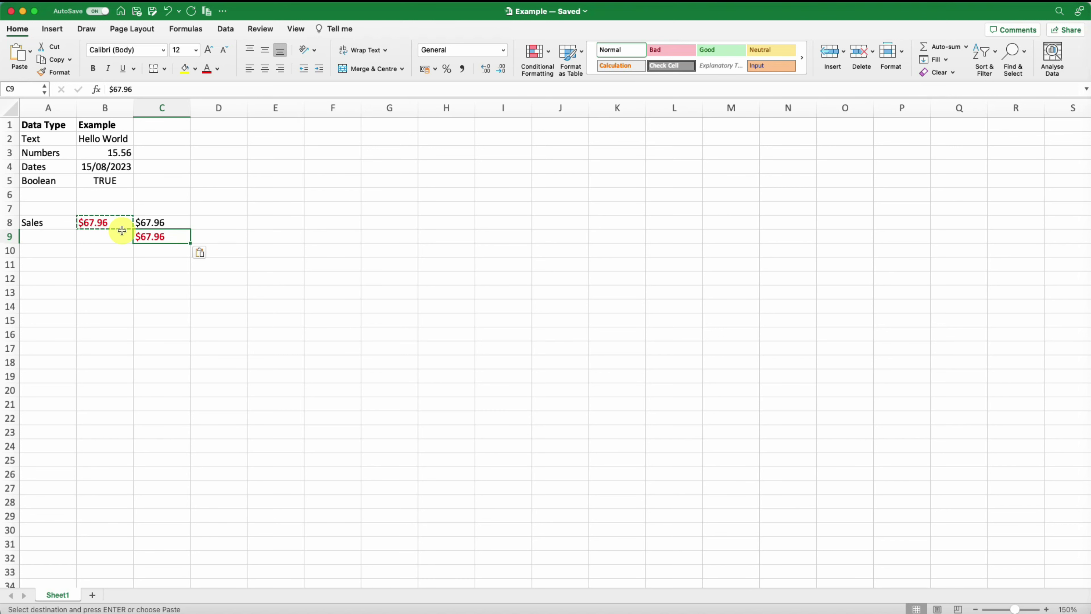
{"action": "left_click", "coordinate": [151, 263]}
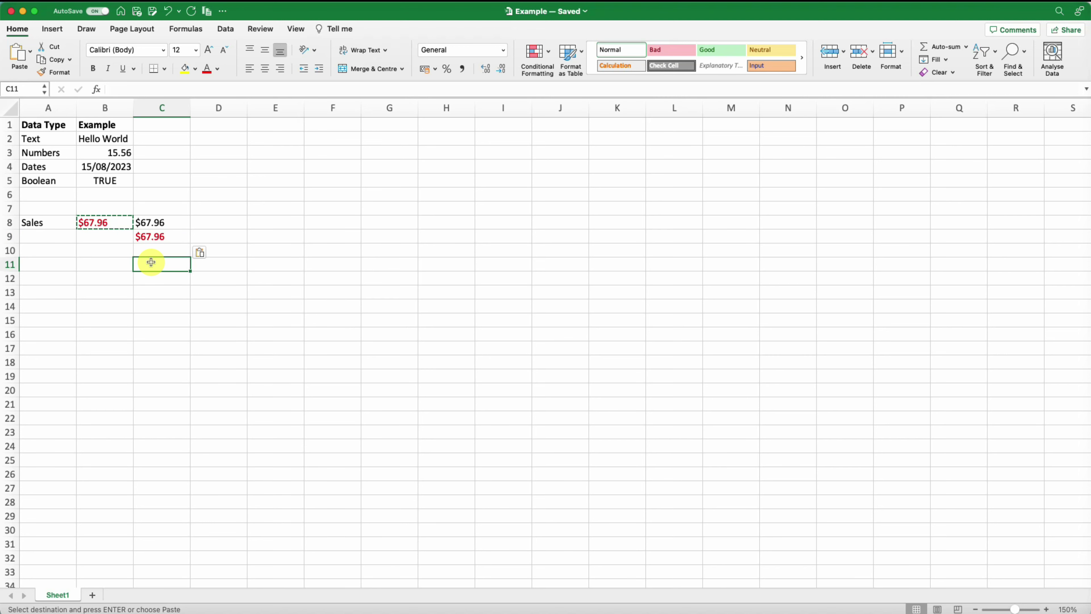
- Paste B8's $67.96 into C11 as values only, dropping the red colour
{"action": "right_click", "coordinate": [152, 265]}
{"action": "mouse_move", "coordinate": [189, 307]}
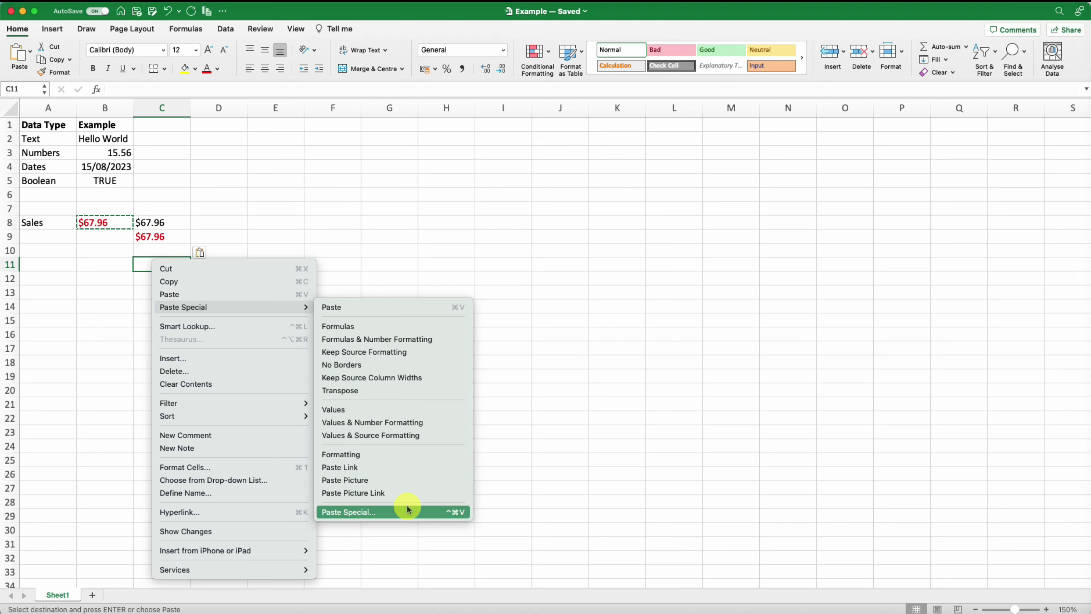
{"action": "left_click", "coordinate": [405, 411]}
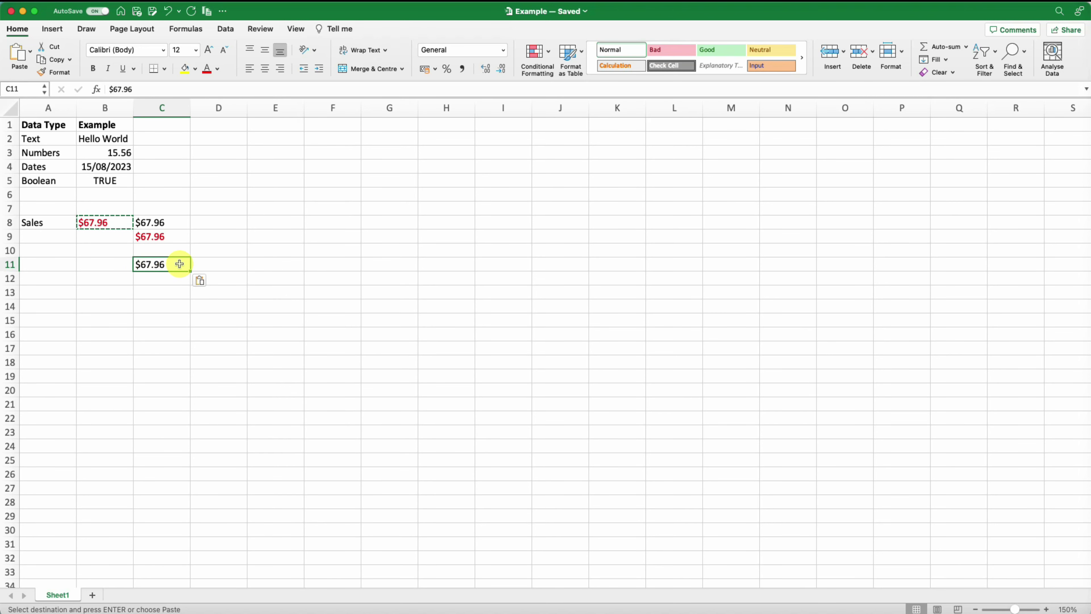
- Clear the copied $67.96 from C8
{"action": "left_click", "coordinate": [142, 225]}
{"action": "left_click", "coordinate": [122, 218]}
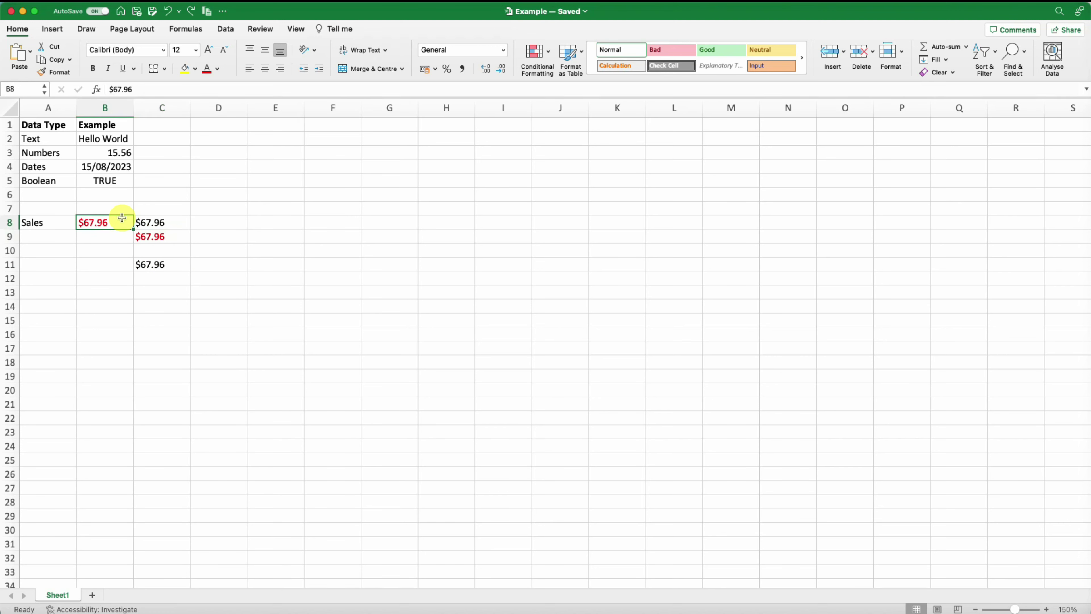
{"action": "left_click", "coordinate": [149, 219]}
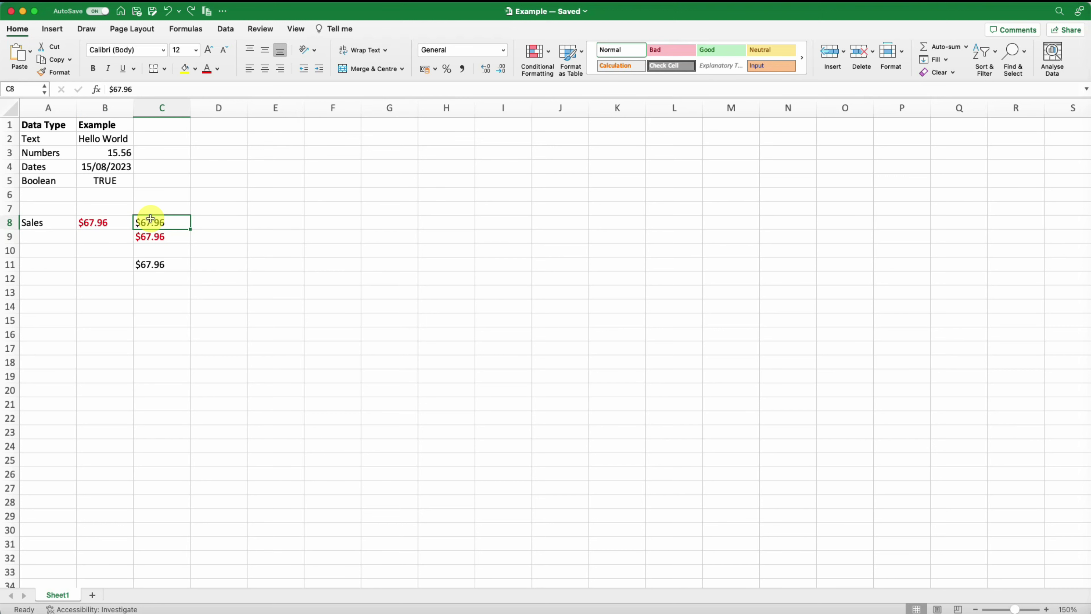
{"action": "key", "text": "Delete"}
- Bring up the Delete cells dialog for C11
{"action": "left_click", "coordinate": [166, 263]}
{"action": "right_click", "coordinate": [164, 266]}
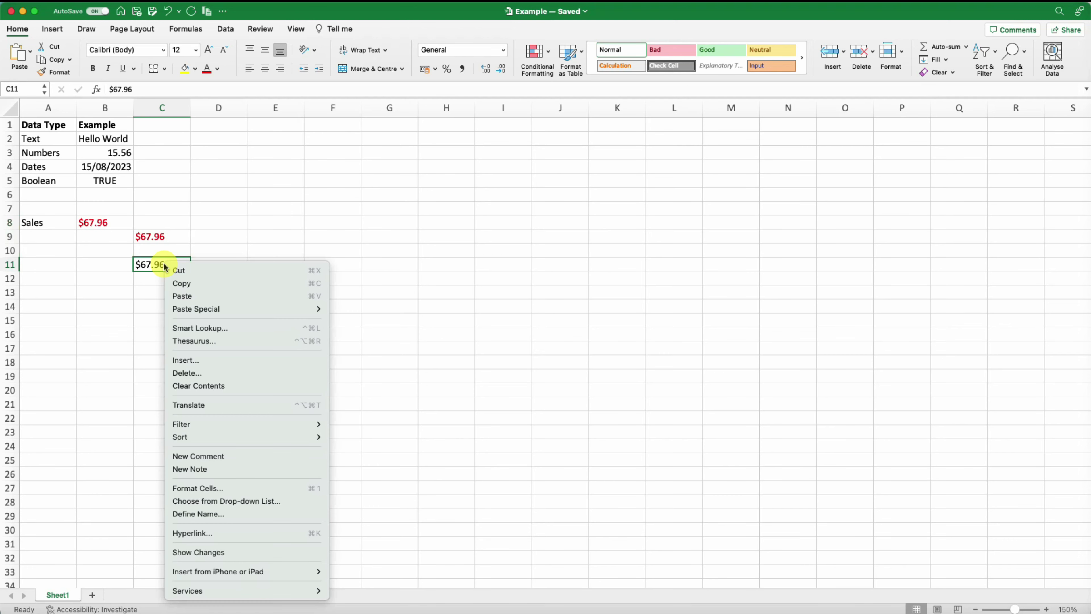
{"action": "left_click", "coordinate": [237, 372]}
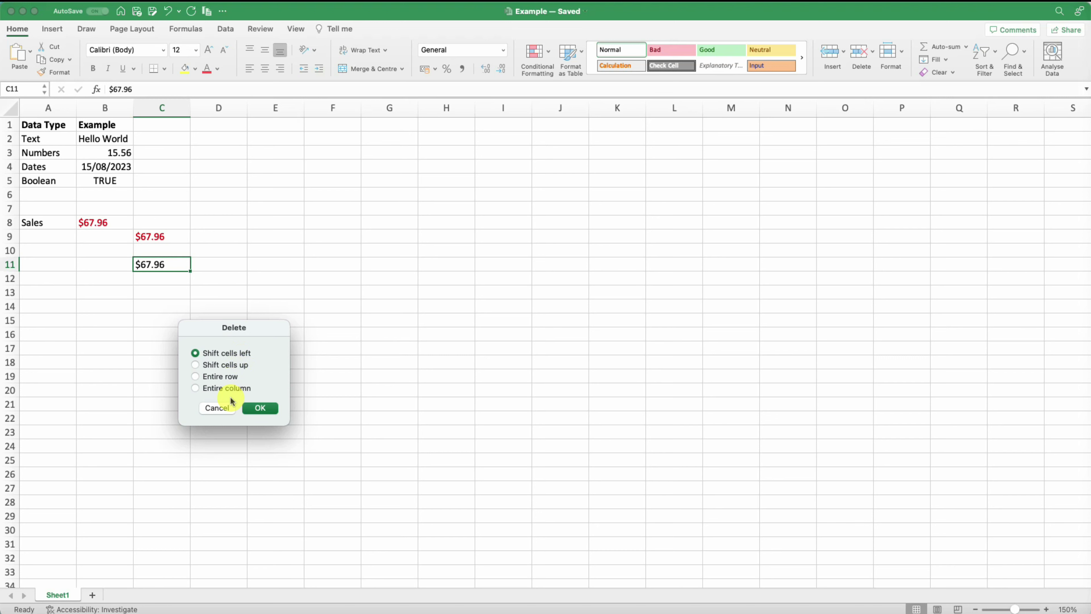
- Cancel the Delete dialog and enter 523 in C12
{"action": "left_click", "coordinate": [225, 409]}
{"action": "left_click", "coordinate": [161, 275]}
{"action": "type", "text": "523."}
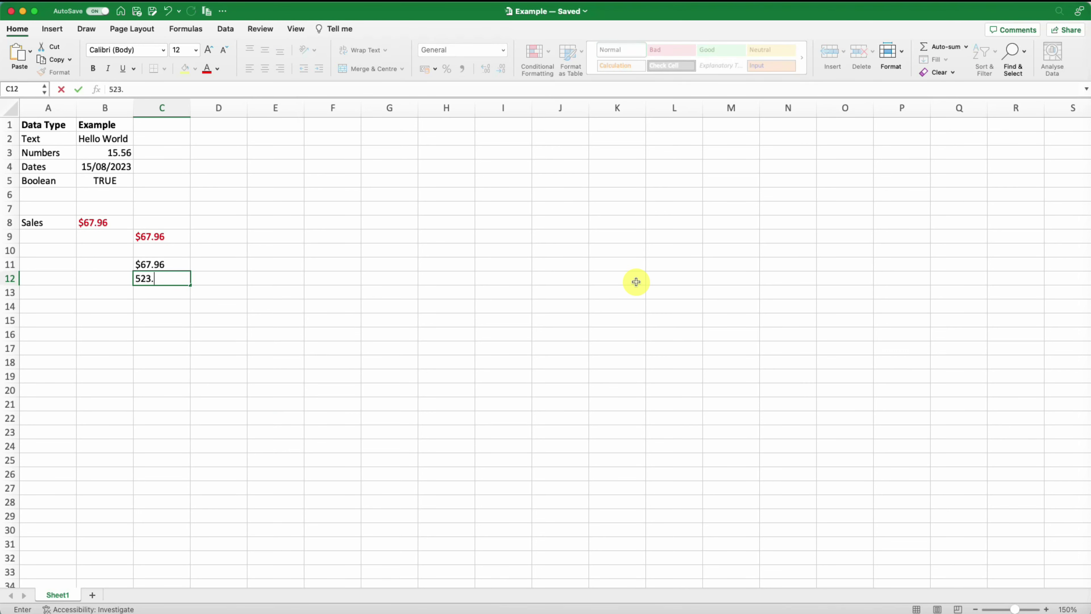
{"action": "key", "text": "Return"}
- Delete C11 with Shift cells up so 523 moves into C11
{"action": "right_click", "coordinate": [175, 261]}
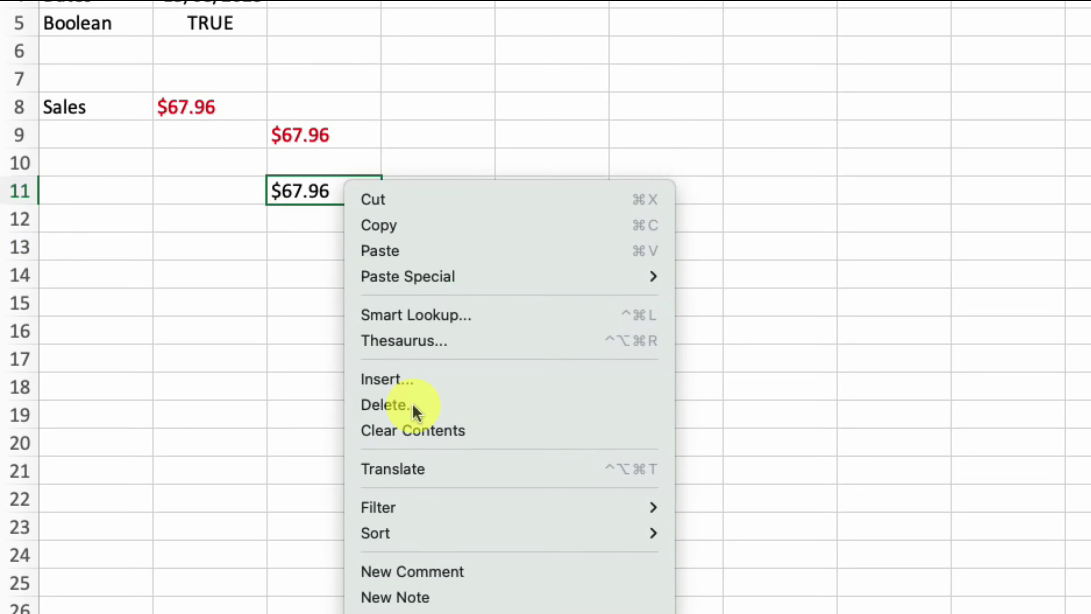
{"action": "left_click", "coordinate": [387, 405]}
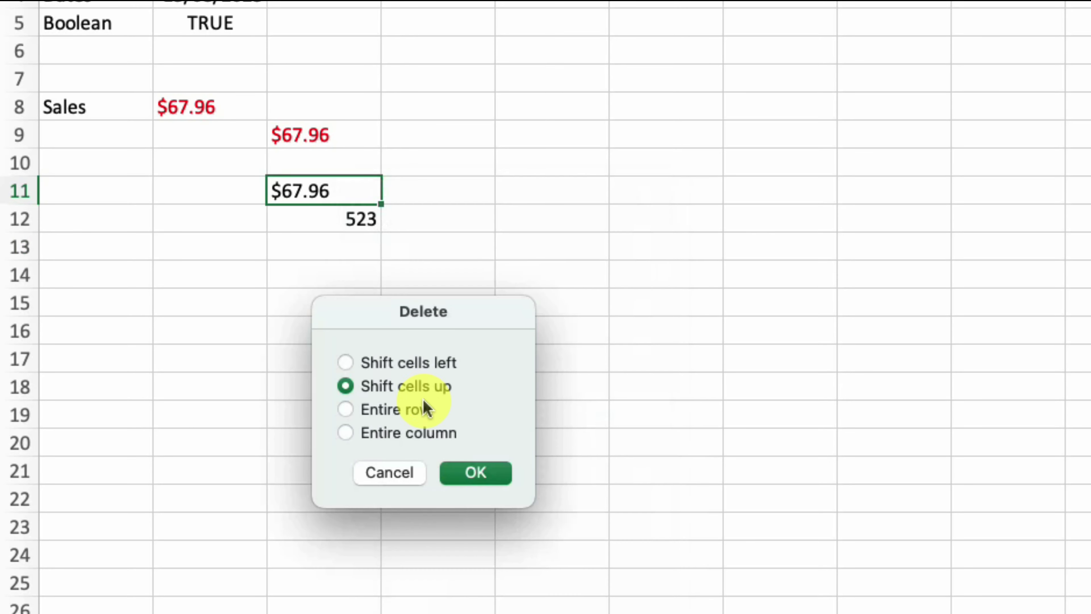
{"action": "left_click", "coordinate": [476, 473]}
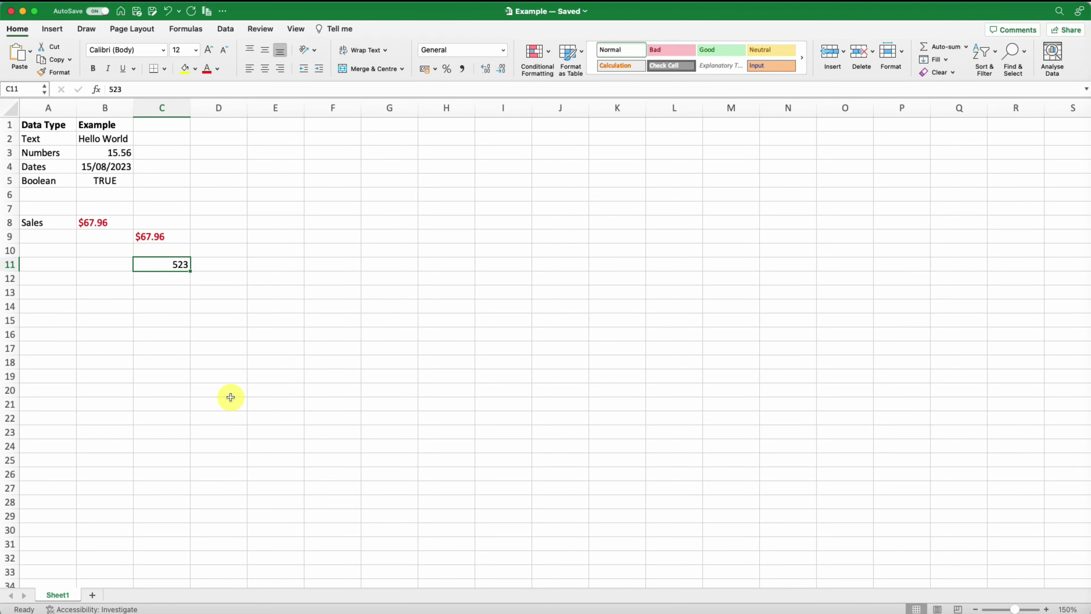
{"action": "left_click", "coordinate": [183, 237]}
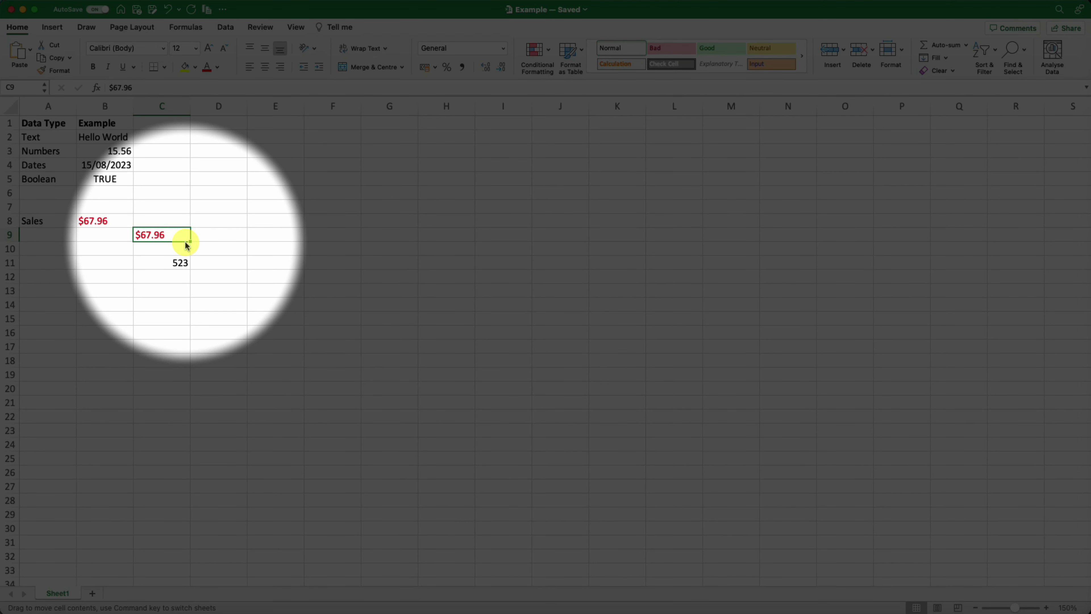
- Move C9's red amount to E8, then fill it down to E18 and across columns F and G
{"action": "left_click_drag", "start_coordinate": [187, 245], "coordinate": [264, 218]}
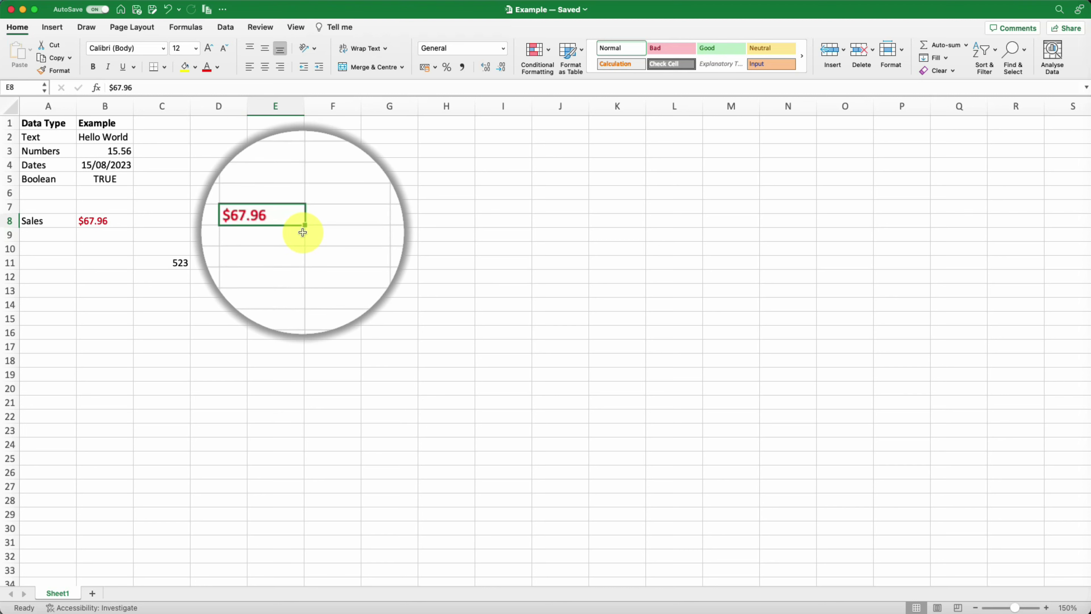
{"action": "left_click_drag", "start_coordinate": [305, 229], "coordinate": [301, 369]}
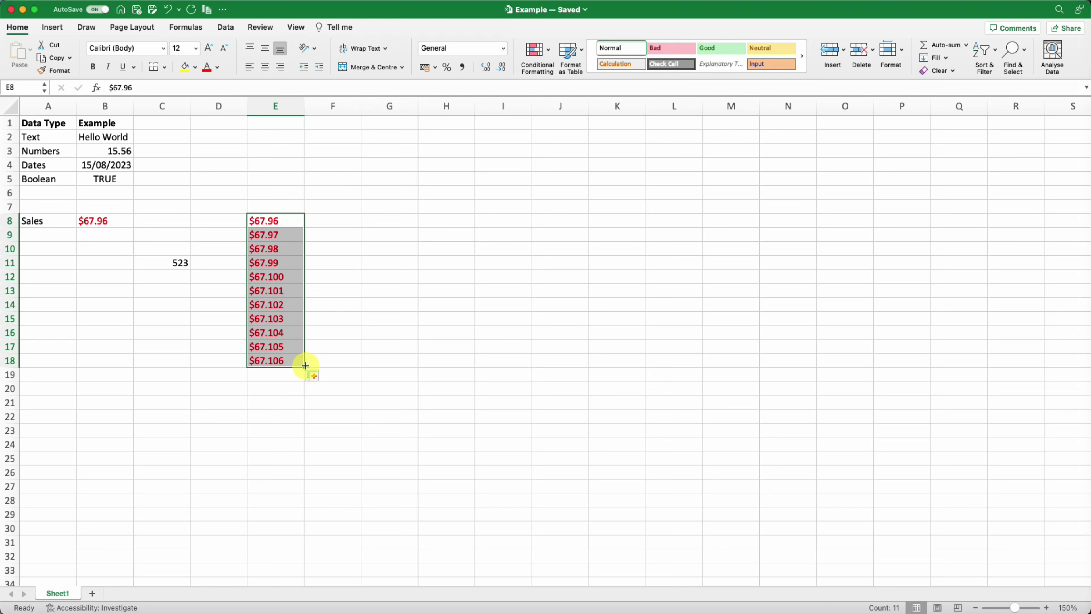
{"action": "left_click_drag", "start_coordinate": [305, 365], "coordinate": [470, 364]}
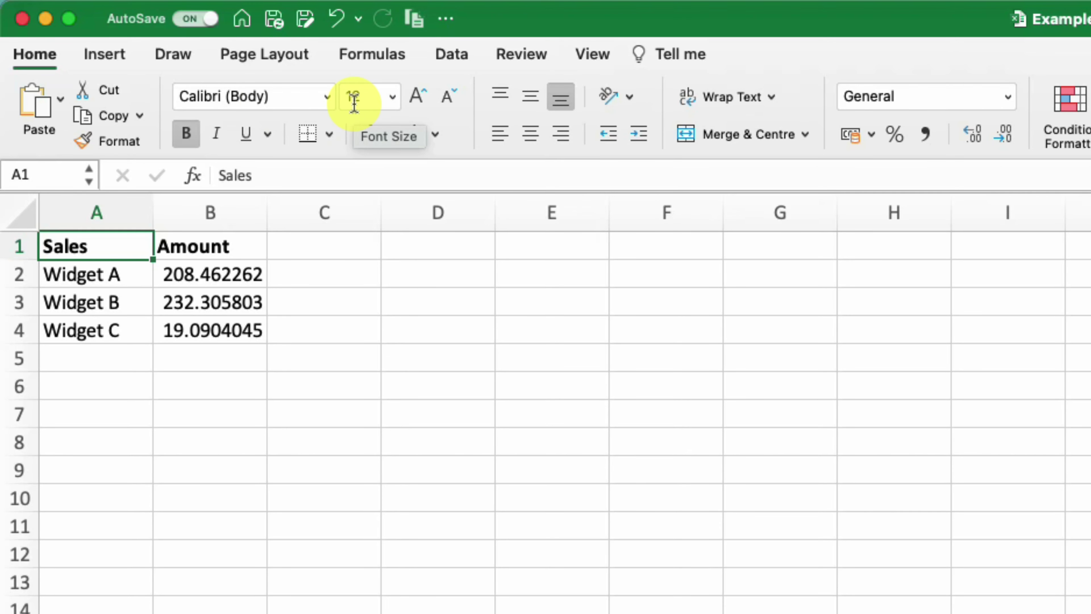
- Try larger font sizes on the Sales heading, settle on size 11, and leave underline unapplied
{"action": "left_click", "coordinate": [419, 96]}
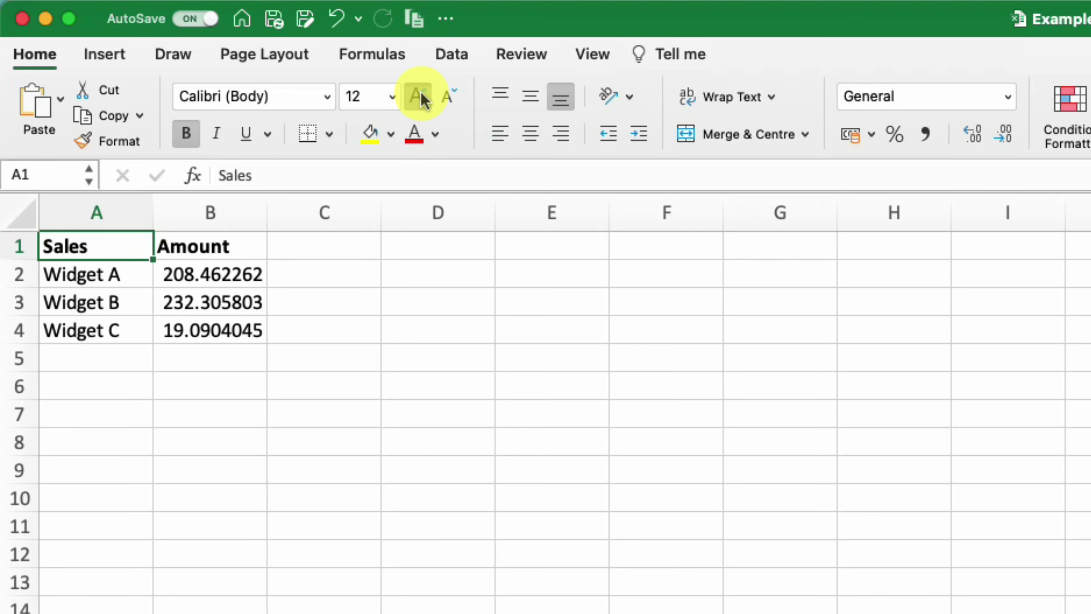
{"action": "left_click", "coordinate": [419, 95]}
{"action": "left_click", "coordinate": [419, 96]}
{"action": "left_click", "coordinate": [449, 96]}
{"action": "left_click", "coordinate": [449, 96]}
{"action": "left_click", "coordinate": [449, 95]}
{"action": "left_click", "coordinate": [451, 99]}
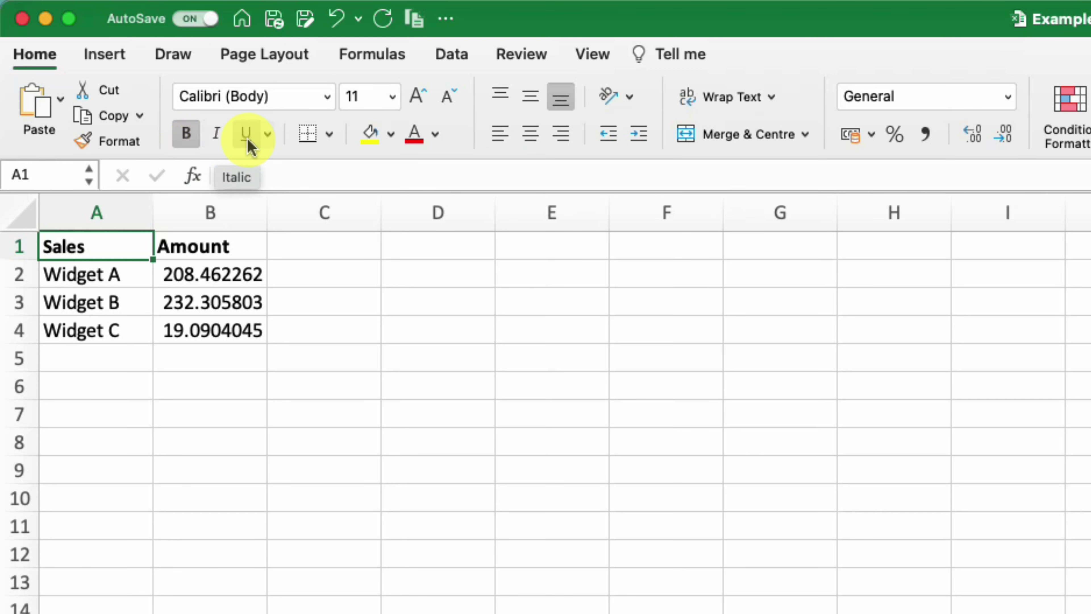
{"action": "left_click", "coordinate": [269, 134]}
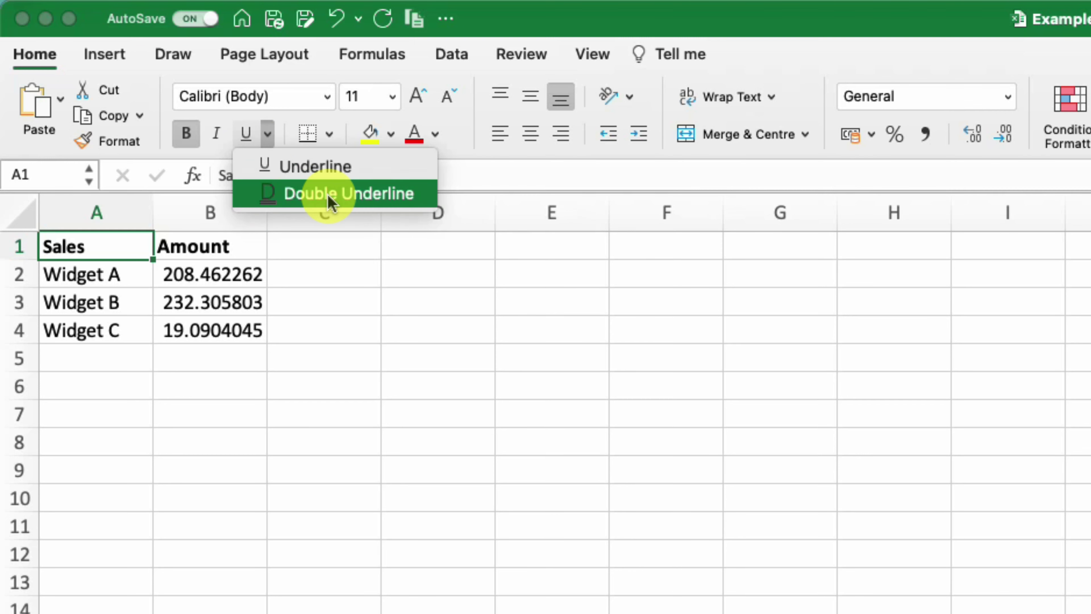
{"action": "left_click", "coordinate": [307, 253]}
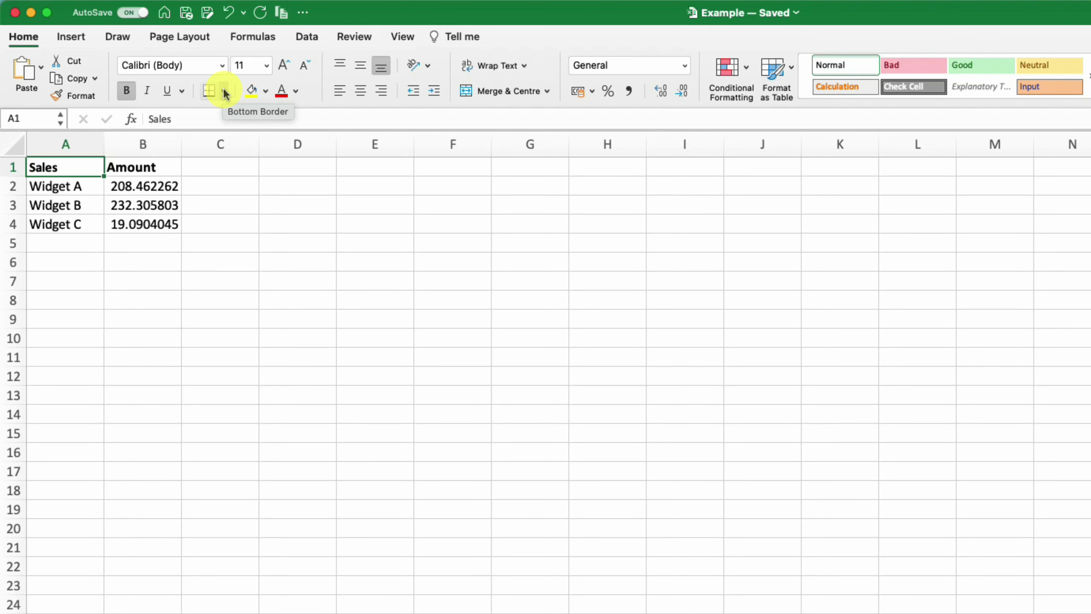
- Add a Total row with 'Total' in A5 and =SUM(B2:B4) in B5, giving 459.858469
{"action": "left_click", "coordinate": [224, 92]}
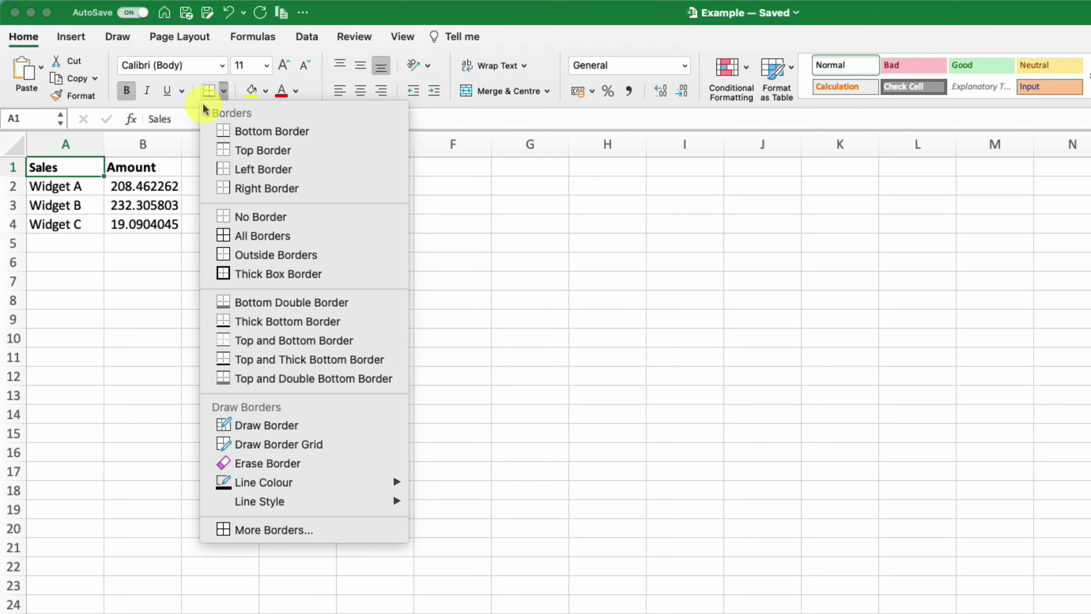
{"action": "left_click", "coordinate": [89, 258]}
{"action": "left_click", "coordinate": [80, 240]}
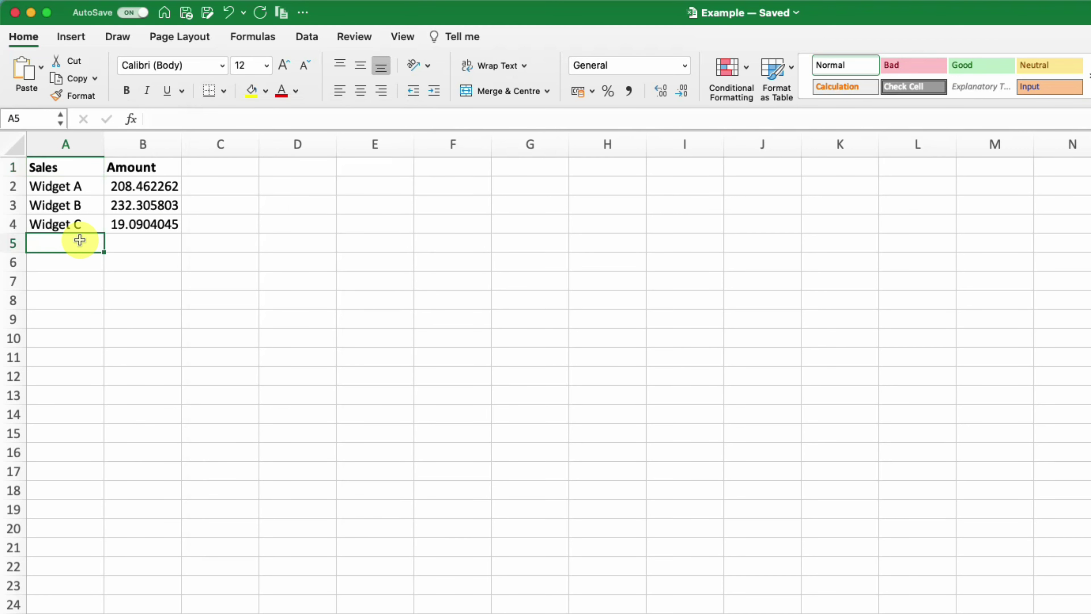
{"action": "type", "text": "Total"}
{"action": "key", "text": "Tab"}
{"action": "type", "text": "=su"}
{"action": "key", "text": "Tab"}
{"action": "key", "text": "Up"}
{"action": "key", "text": "shift+Up"}
{"action": "key", "text": "shift+Up"}
{"action": "type", "text": ")("}
{"action": "key", "text": "BackSpace"}
{"action": "left_click", "coordinate": [80, 241]}
{"action": "key", "text": "Right"}
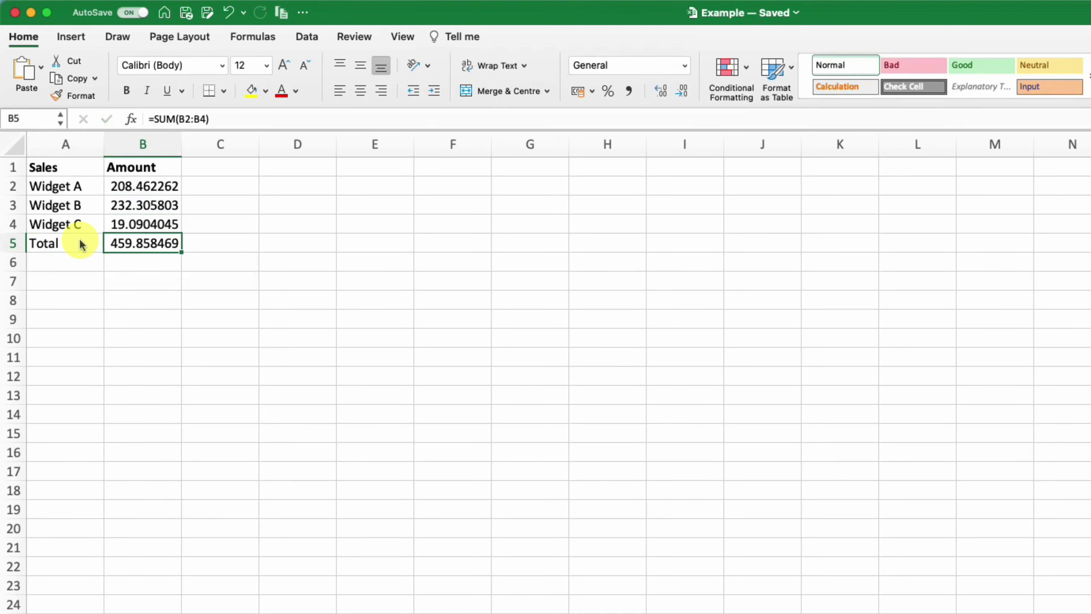
- Give the B5 total a Top and Double Bottom Border
{"action": "left_click", "coordinate": [224, 91]}
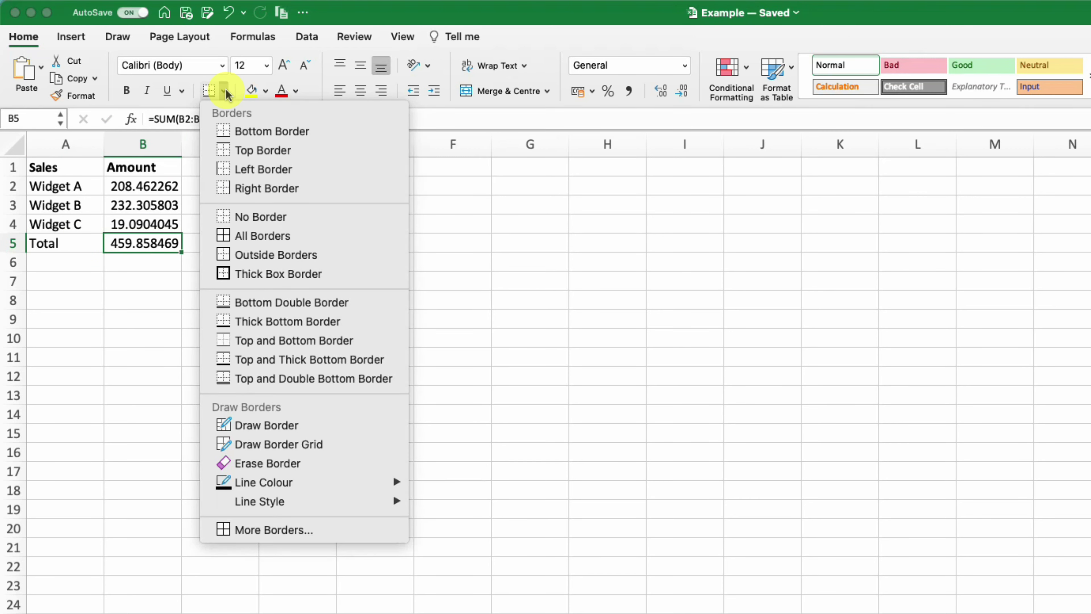
{"action": "left_click", "coordinate": [292, 379]}
{"action": "left_click", "coordinate": [254, 224]}
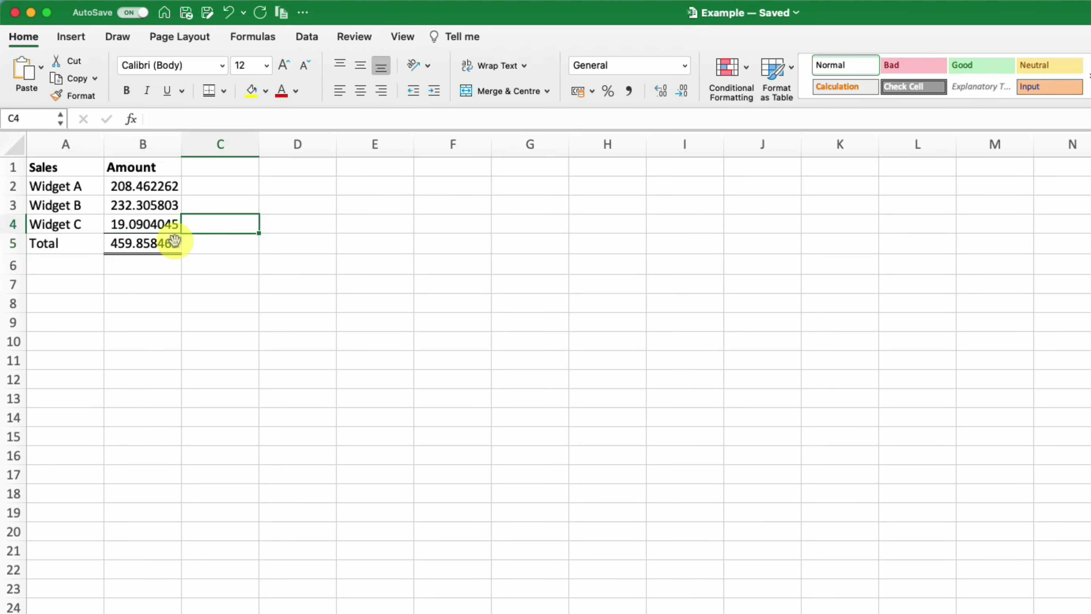
{"action": "left_click", "coordinate": [161, 186]}
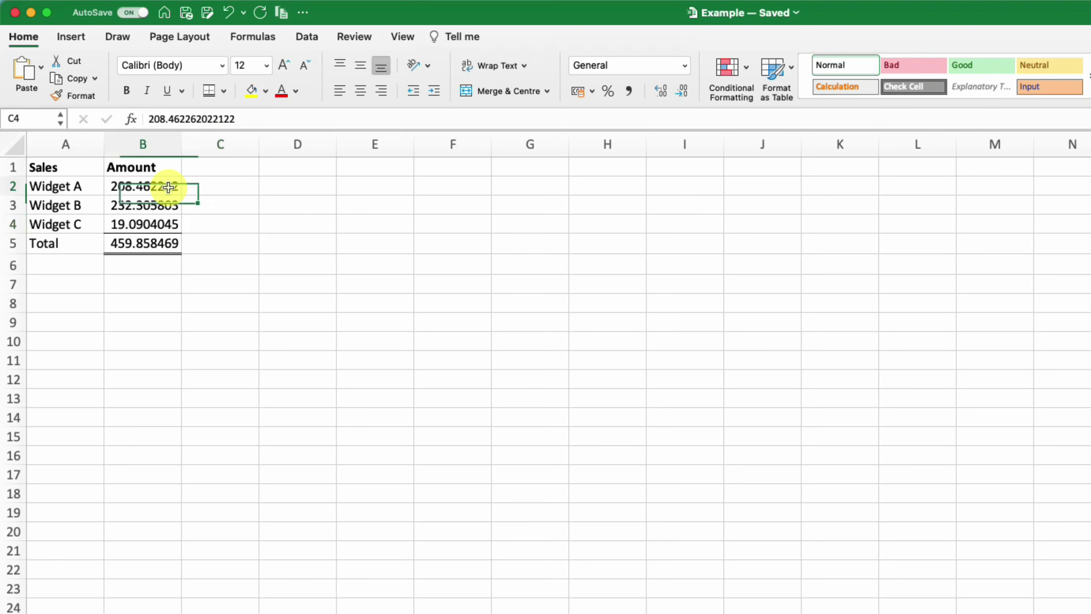
- Fill Widget A's amount in B2 yellow and Widget C's amount in B4 dark blue
{"action": "left_click", "coordinate": [252, 92]}
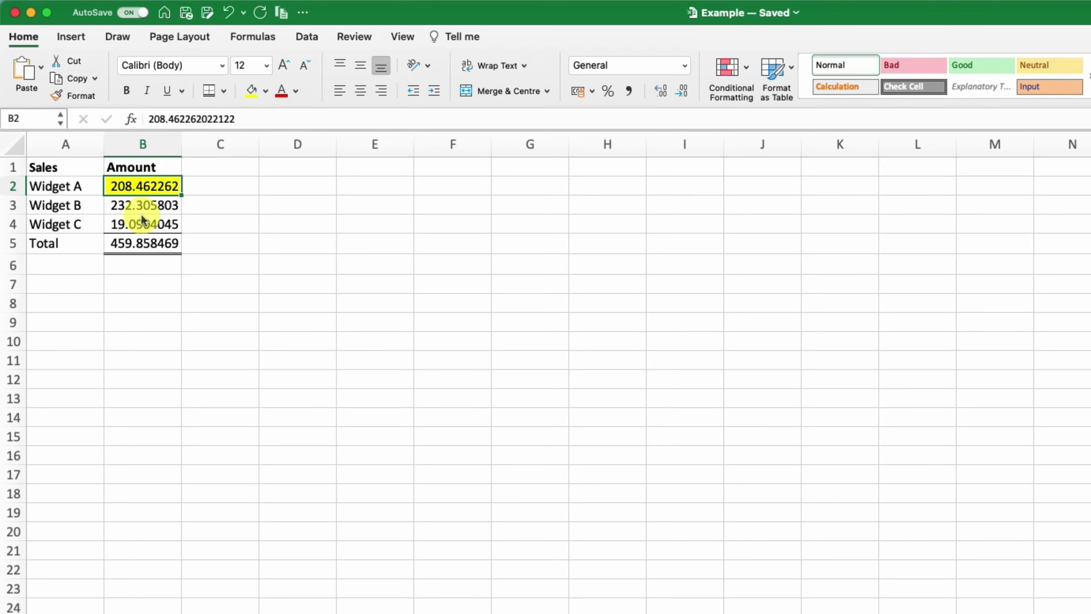
{"action": "left_click", "coordinate": [152, 223]}
{"action": "left_click", "coordinate": [266, 92]}
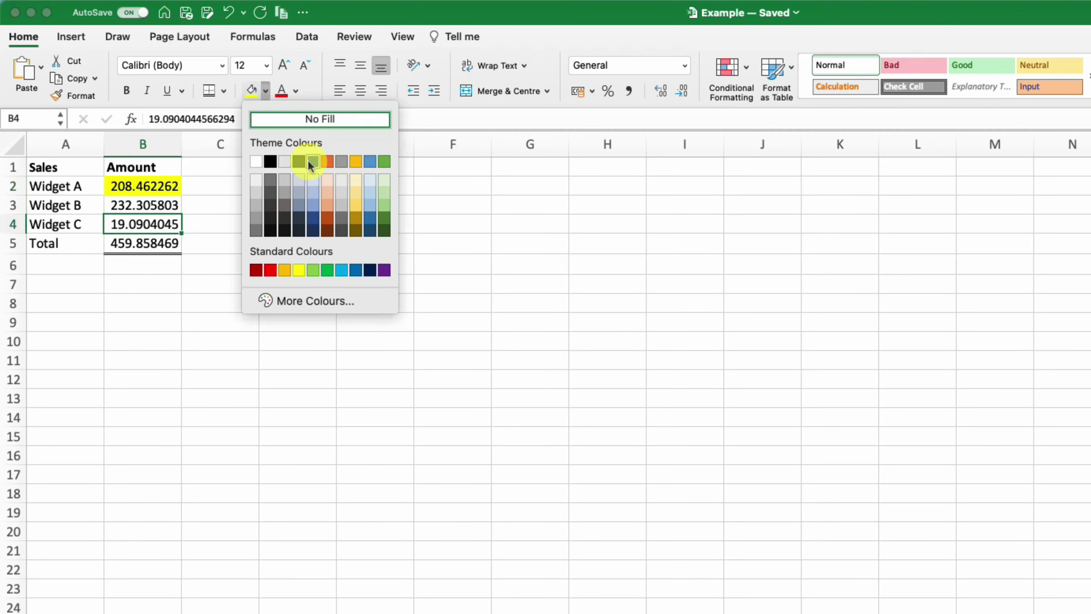
{"action": "left_click", "coordinate": [301, 165]}
{"action": "left_click", "coordinate": [142, 249]}
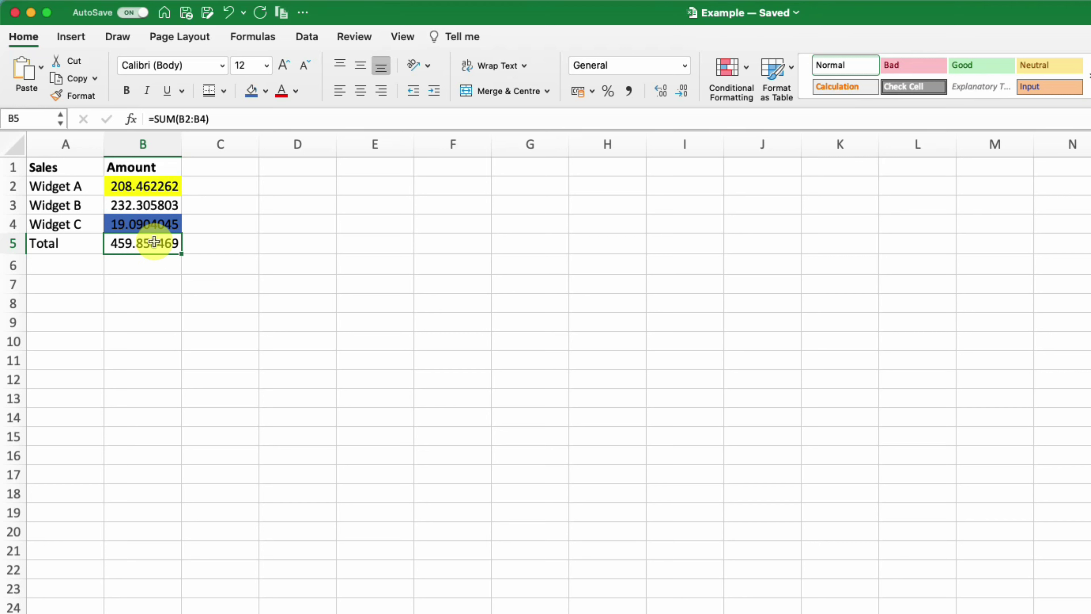
{"action": "left_click", "coordinate": [156, 204]}
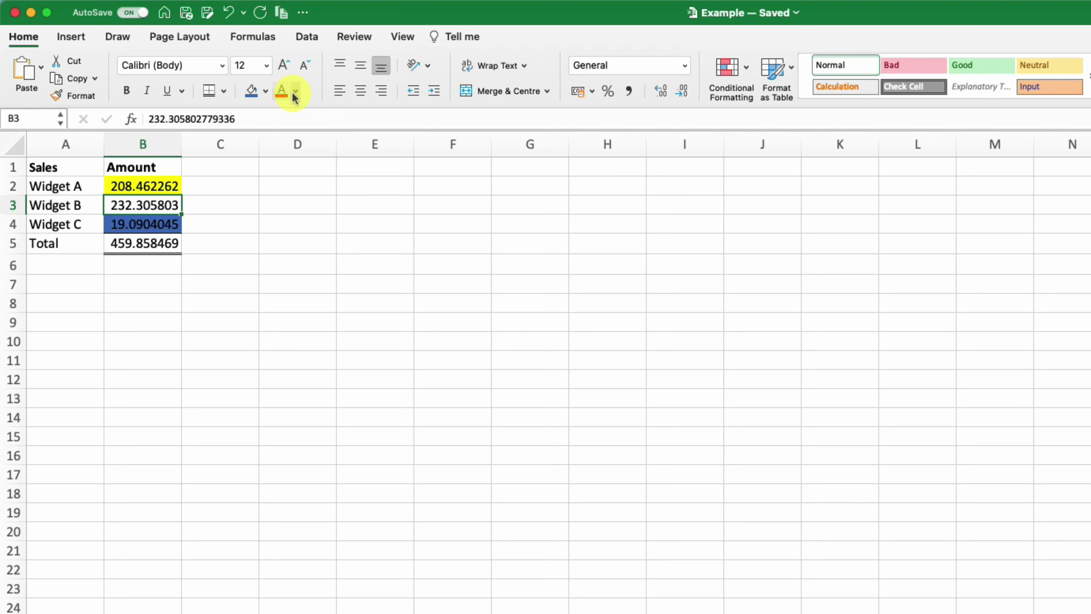
- Colour Widget B's amount 232.305803 in B3 red
{"action": "left_click", "coordinate": [278, 94]}
- Clear all formats from A1:B5, removing the yellow and blue fills, red text and borders
{"action": "left_click", "coordinate": [71, 167]}
{"action": "left_click_drag", "start_coordinate": [72, 167], "coordinate": [151, 244]}
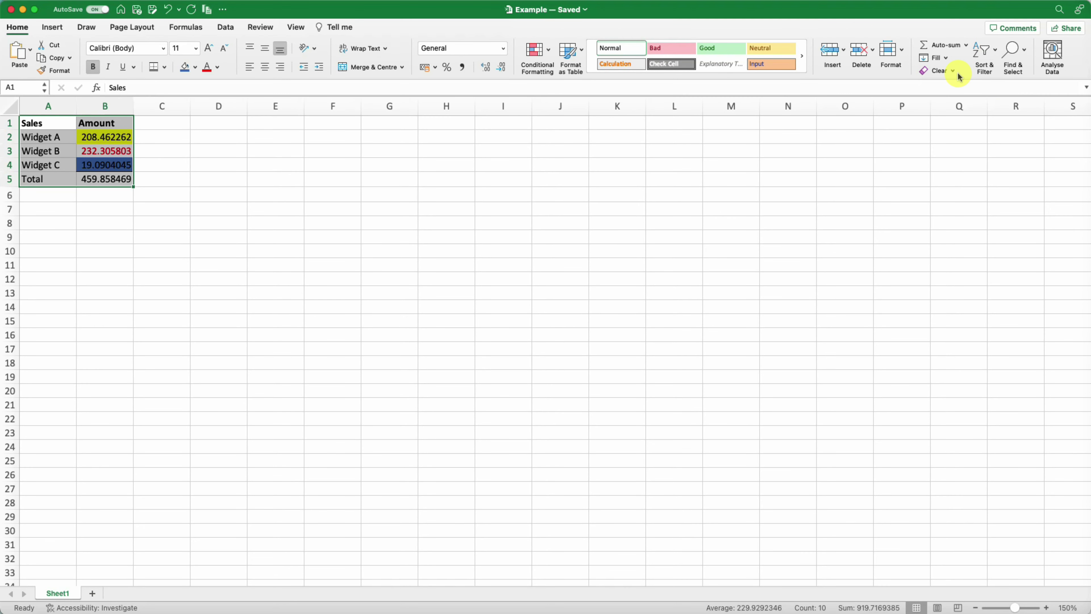
{"action": "left_click", "coordinate": [953, 70]}
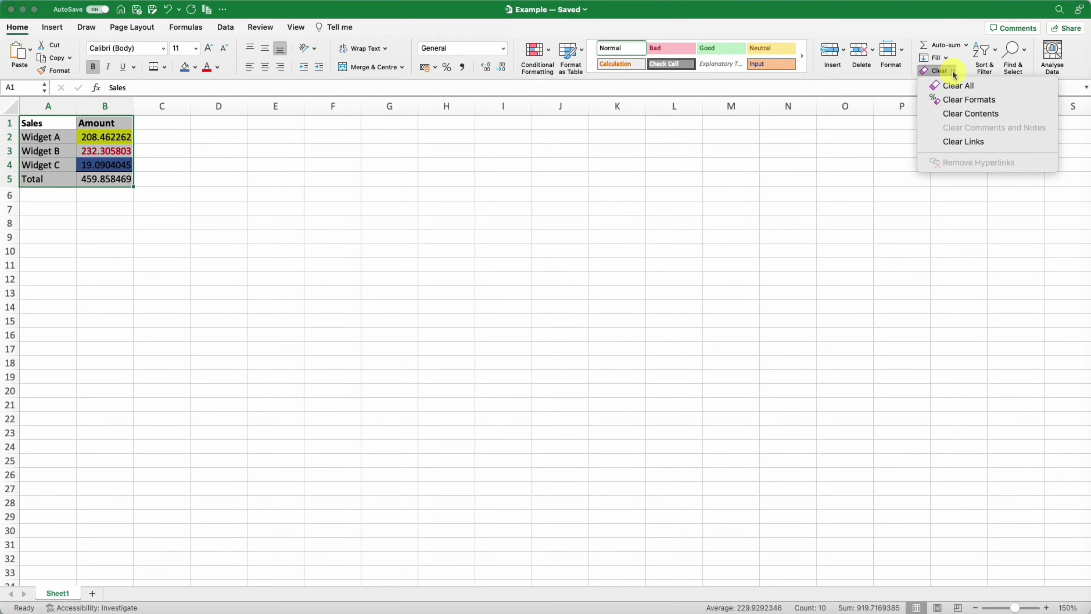
{"action": "left_click", "coordinate": [953, 101]}
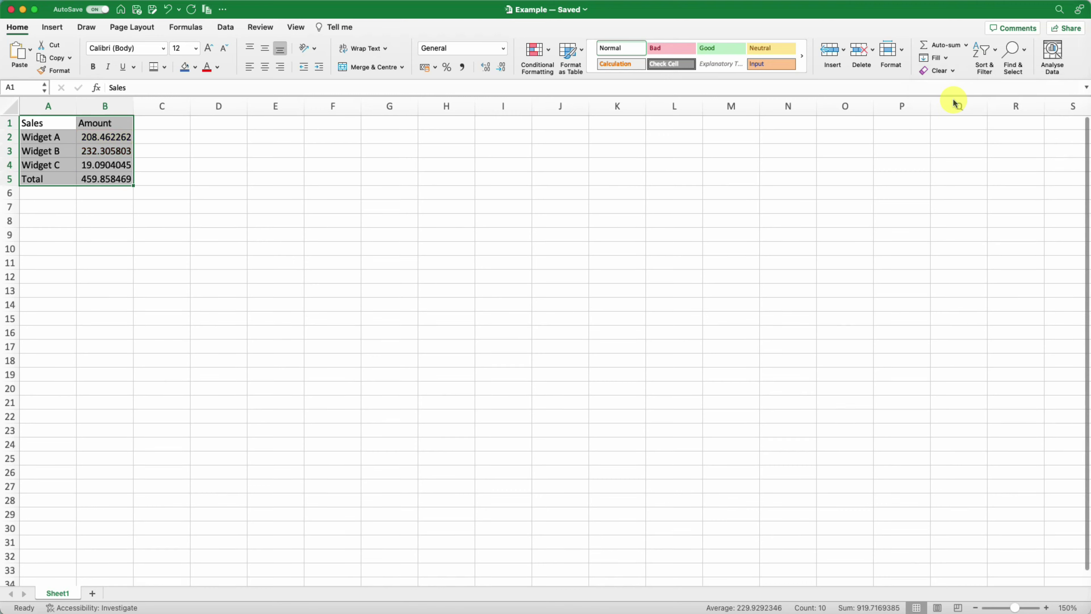
{"action": "left_click", "coordinate": [190, 179]}
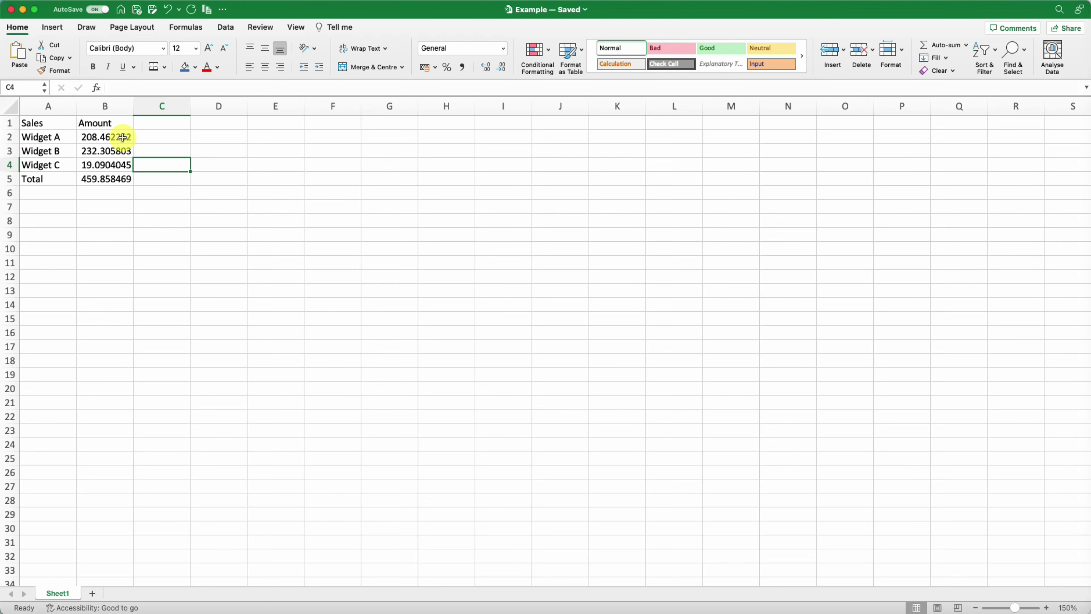
- Open Format Cells for the amounts B2:B5 and move the dialog up and right
{"action": "left_click_drag", "start_coordinate": [122, 137], "coordinate": [122, 179]}
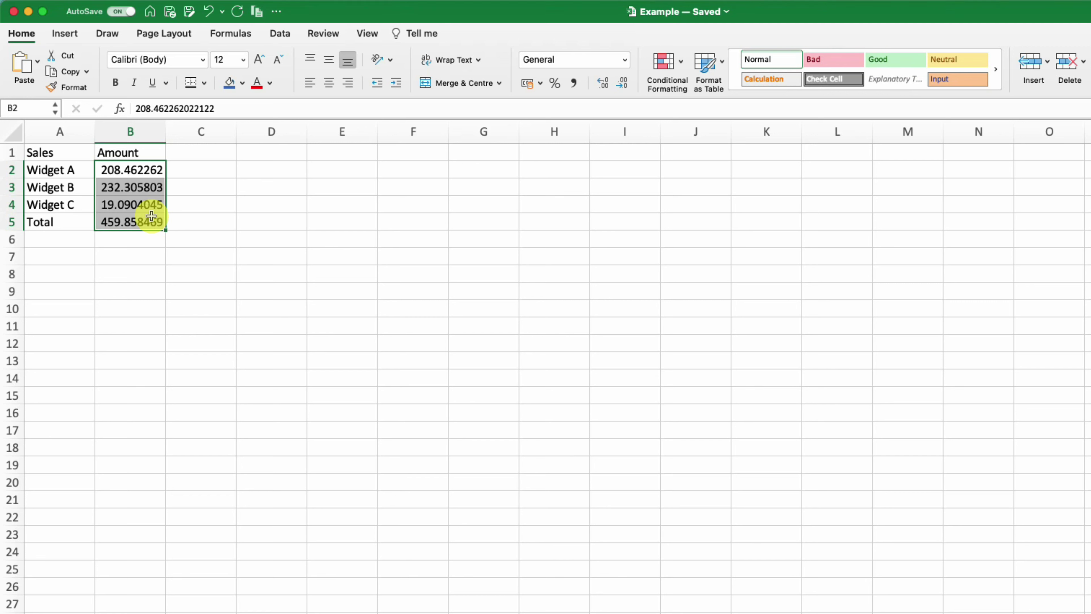
{"action": "right_click", "coordinate": [139, 168]}
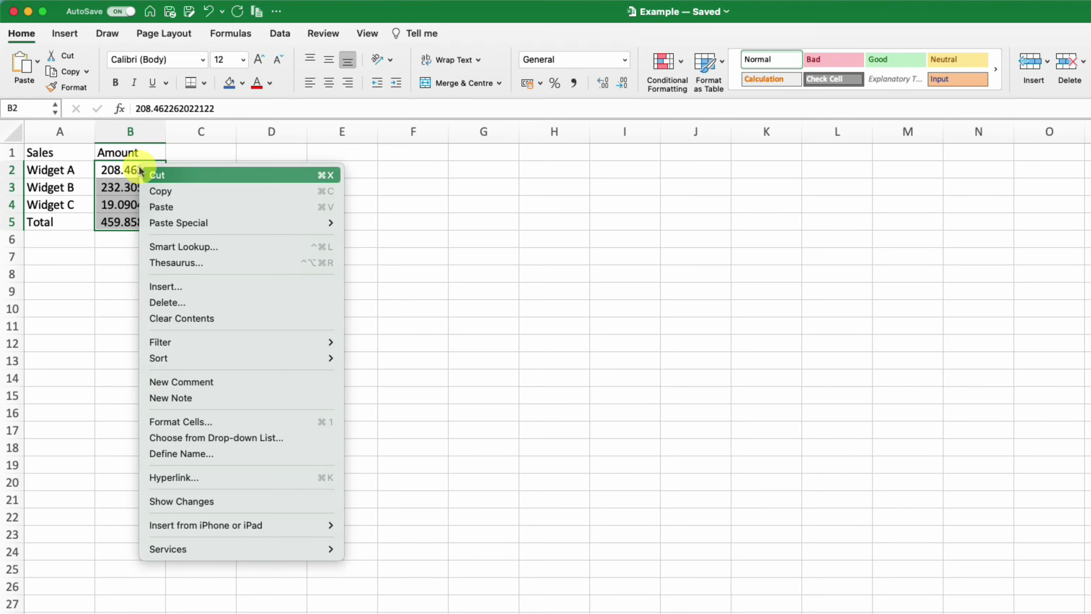
{"action": "left_click", "coordinate": [210, 423]}
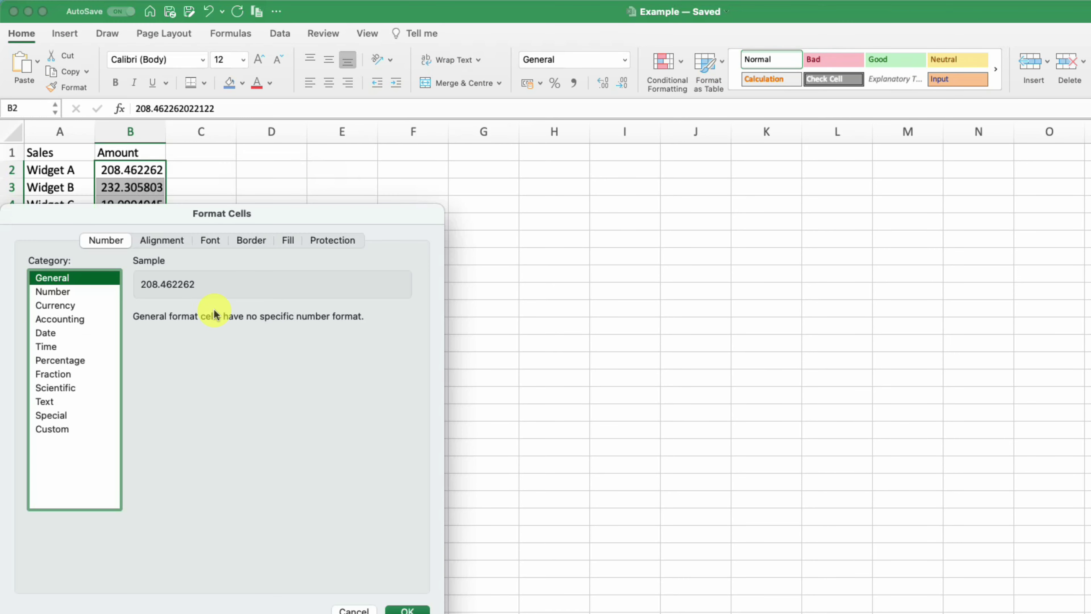
{"action": "left_click_drag", "start_coordinate": [226, 215], "coordinate": [480, 151]}
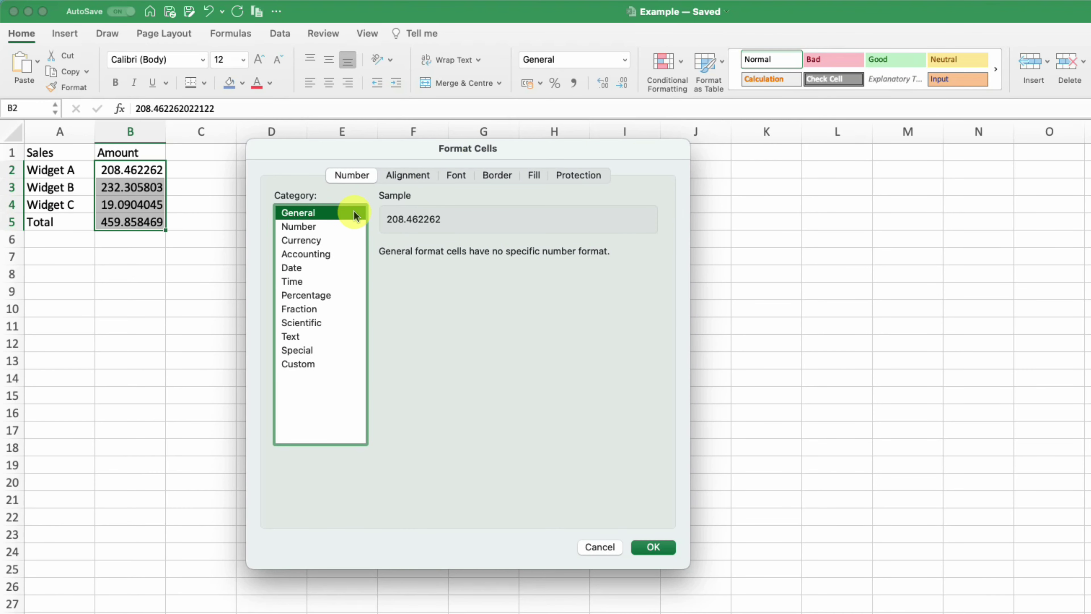
- Set the amounts to £ Currency with leading-minus negatives and 0 decimal places
{"action": "left_click", "coordinate": [331, 226]}
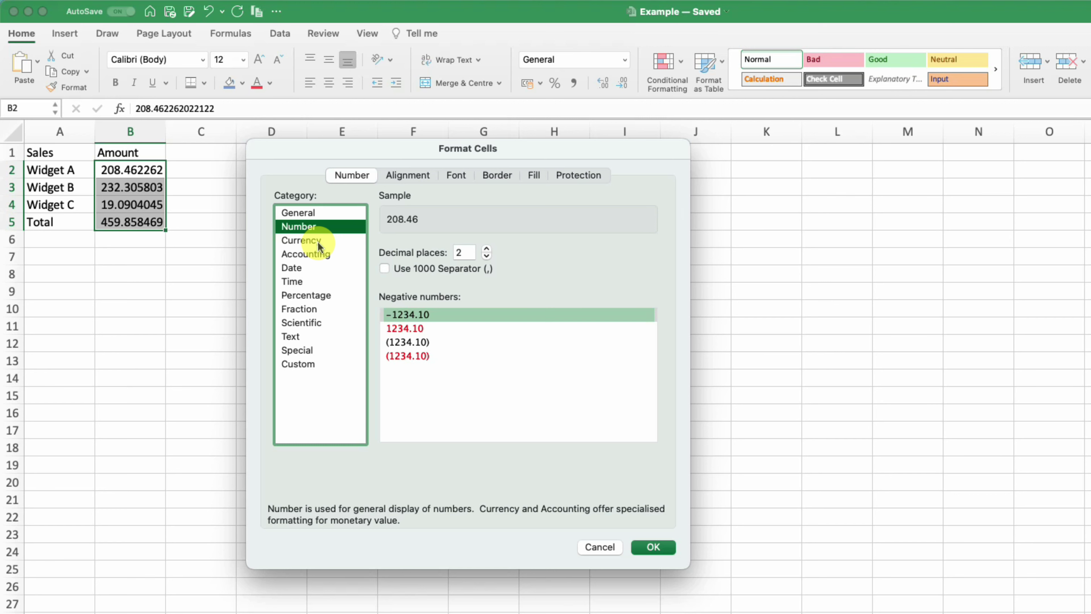
{"action": "left_click", "coordinate": [318, 243]}
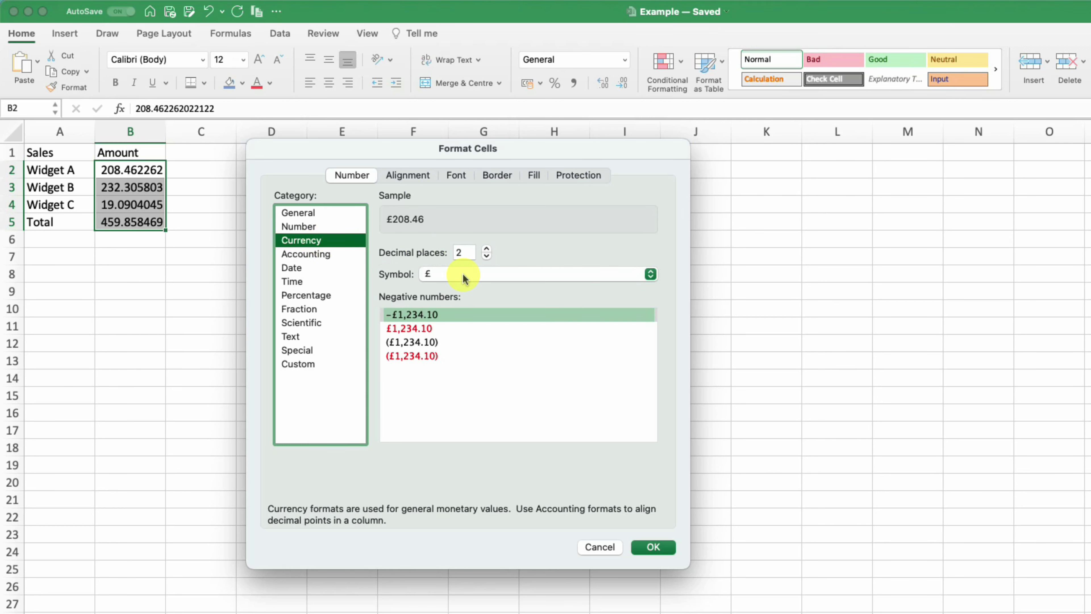
{"action": "left_click", "coordinate": [421, 330]}
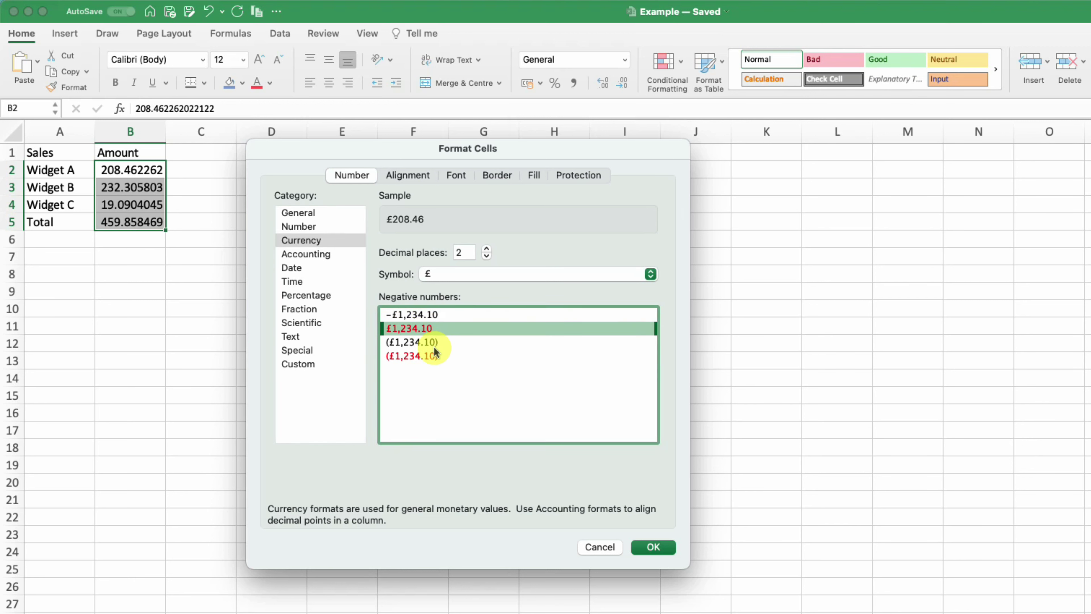
{"action": "left_click", "coordinate": [436, 356]}
{"action": "left_click", "coordinate": [449, 315]}
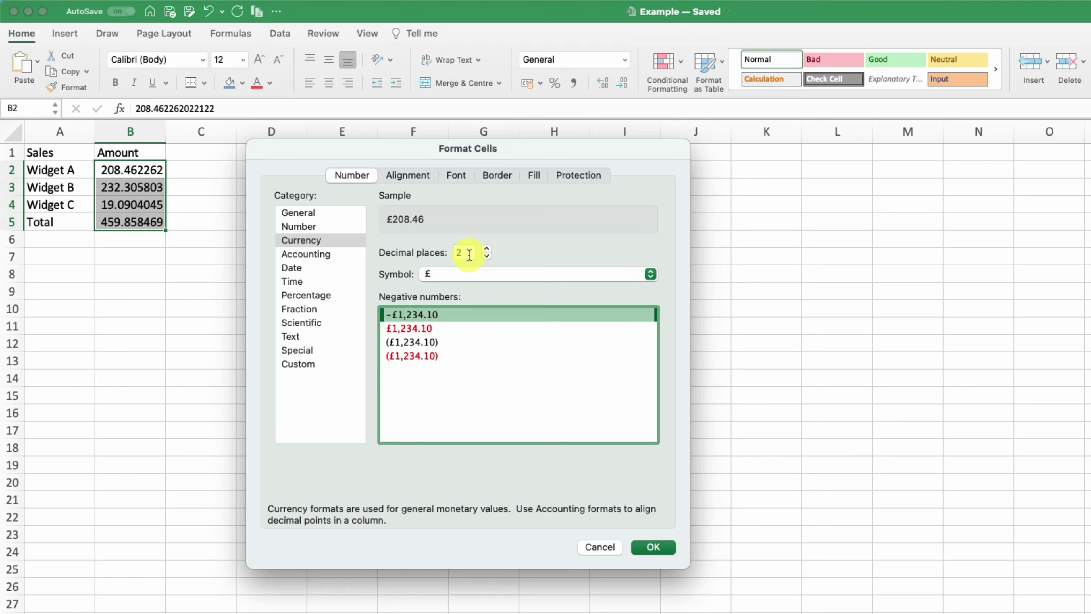
{"action": "left_click", "coordinate": [487, 256]}
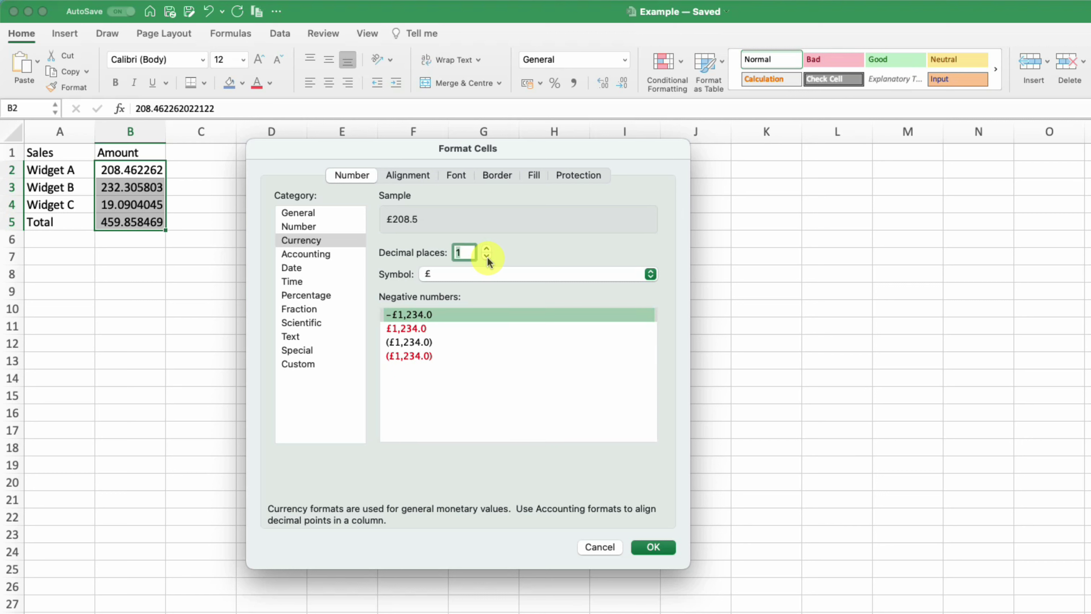
{"action": "left_click", "coordinate": [487, 257]}
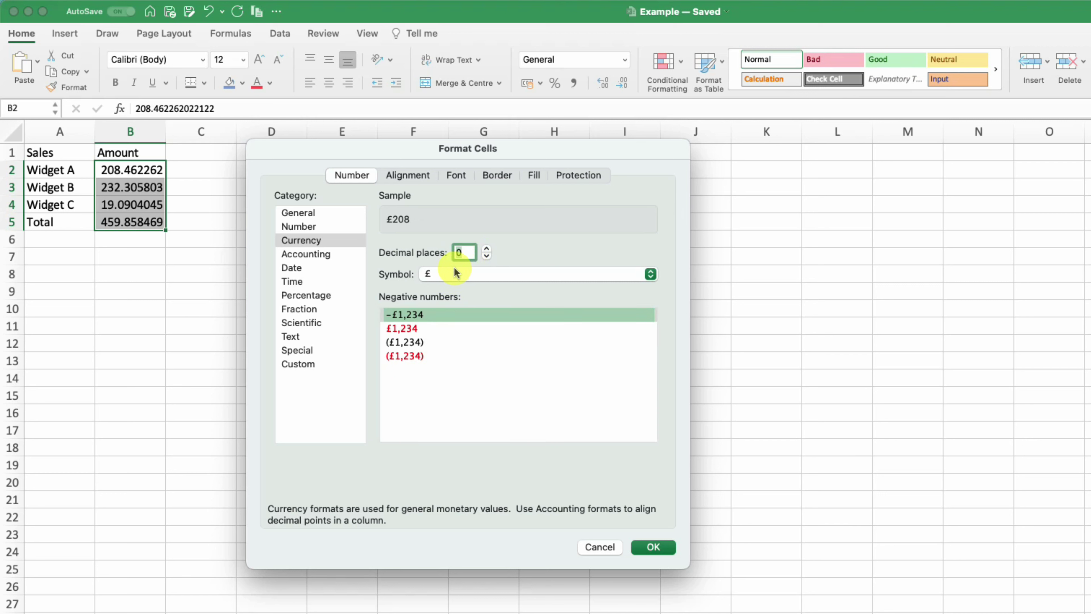
- Preview the Accounting, General and Percentage formats and browse the currency symbol list
{"action": "left_click", "coordinate": [305, 255]}
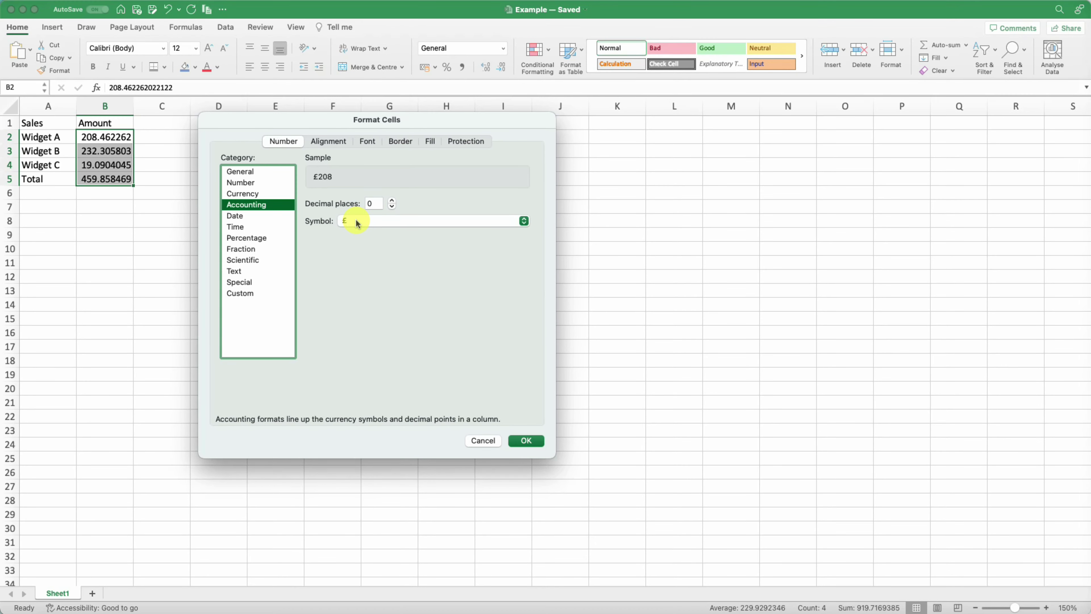
{"action": "left_click", "coordinate": [445, 274]}
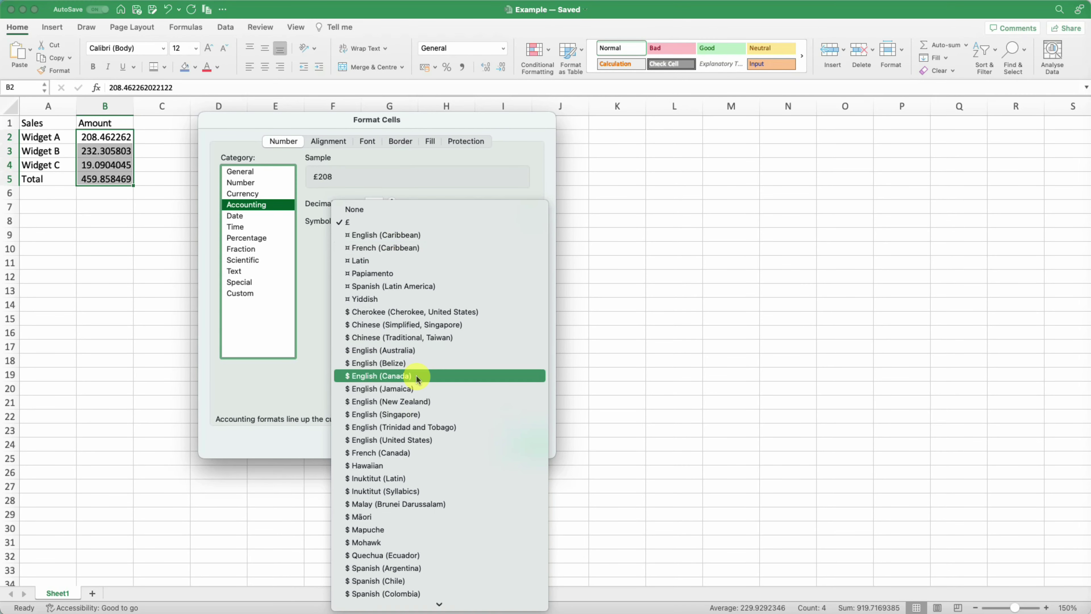
{"action": "scroll", "coordinate": [419, 369], "scroll_direction": "down", "scroll_amount": 3}
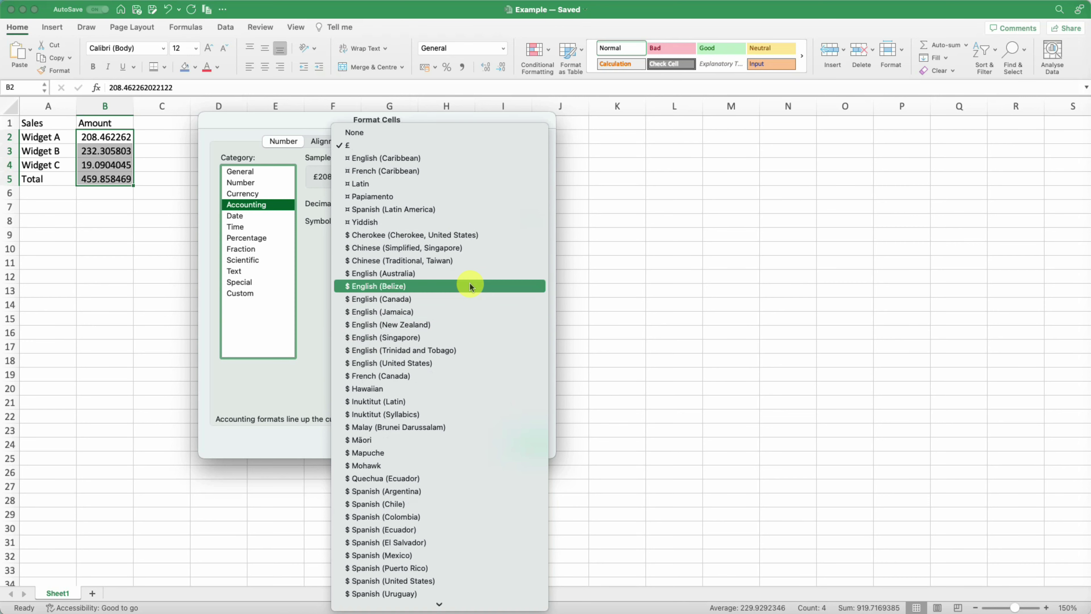
{"action": "scroll", "coordinate": [470, 287], "scroll_direction": "down", "scroll_amount": 10}
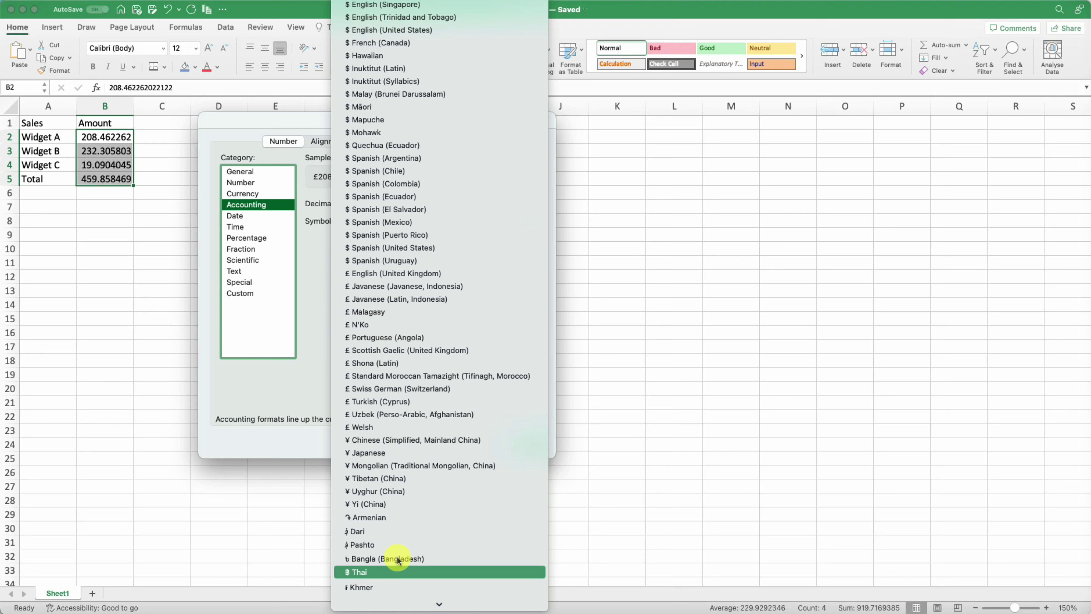
{"action": "left_click", "coordinate": [252, 172]}
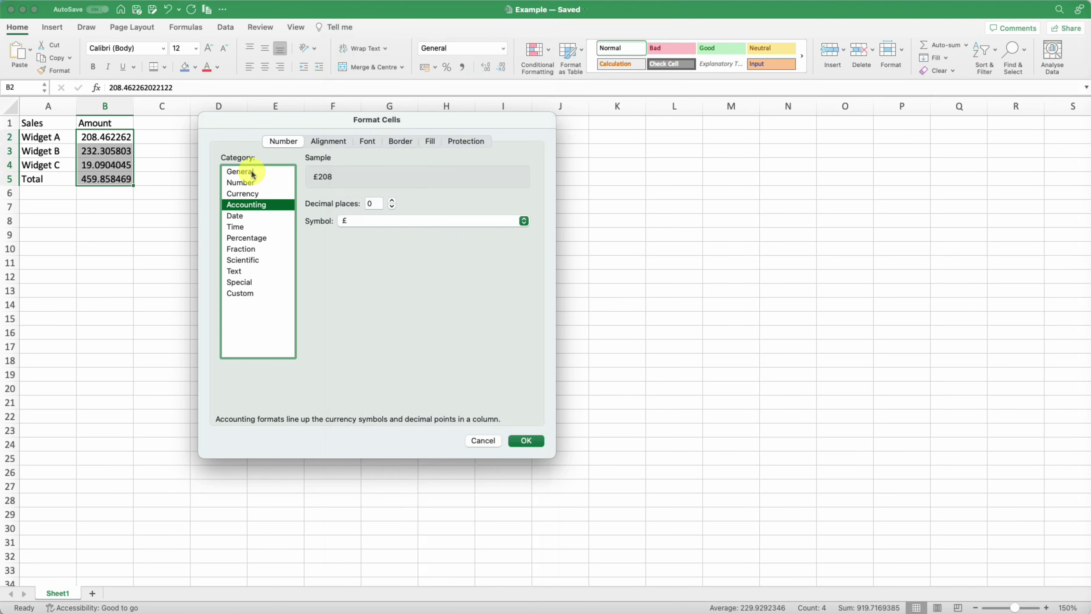
{"action": "left_click", "coordinate": [253, 172]}
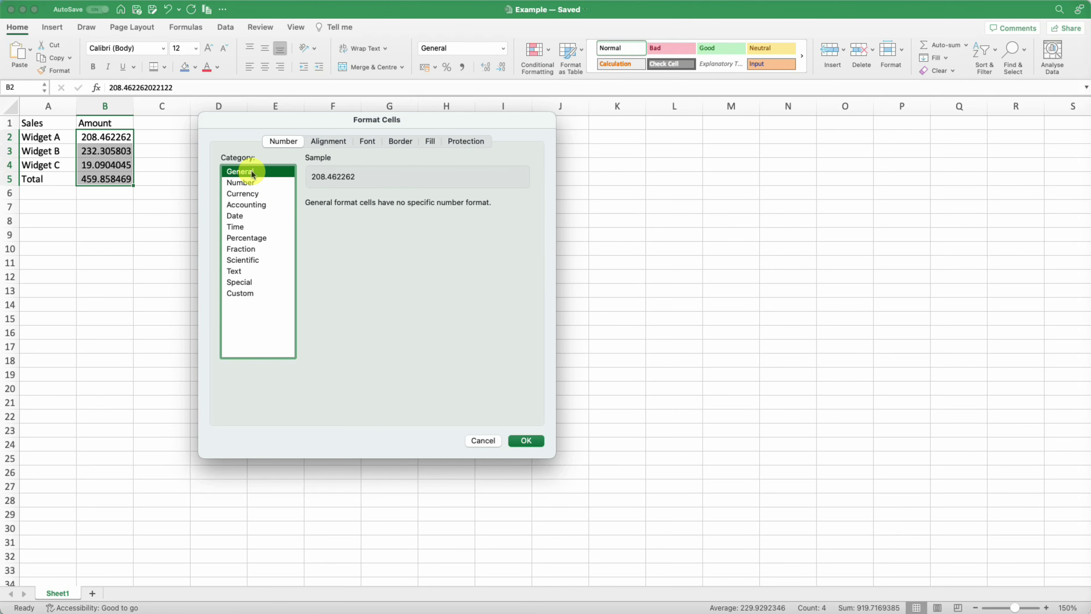
{"action": "left_click", "coordinate": [260, 241]}
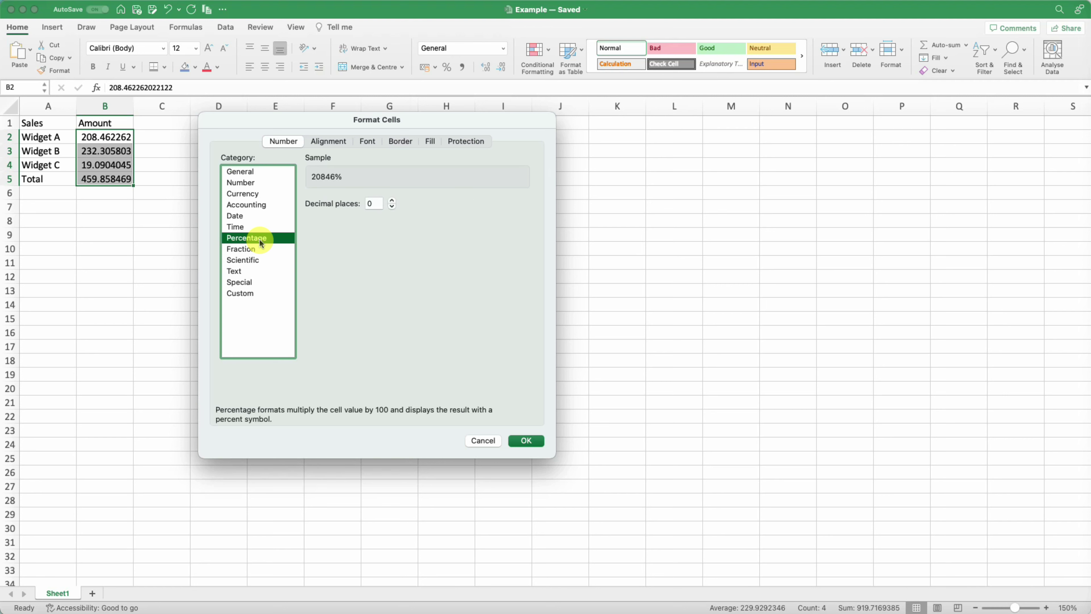
- Apply Currency with £ so the amounts read £208, £232, £19 and £460
{"action": "left_click", "coordinate": [258, 195]}
{"action": "left_click", "coordinate": [391, 223]}
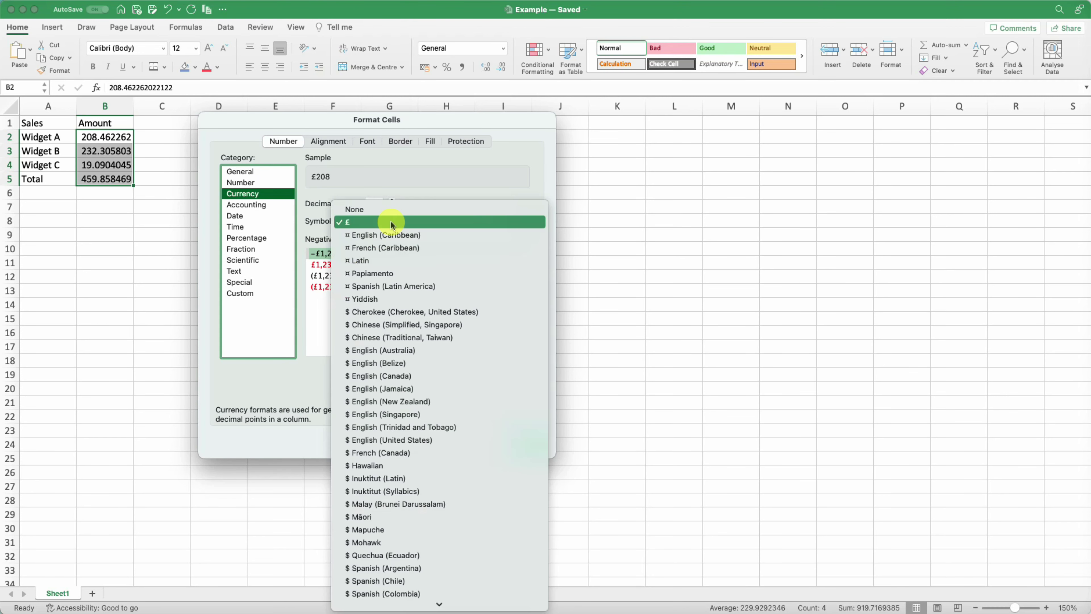
{"action": "left_click", "coordinate": [391, 223]}
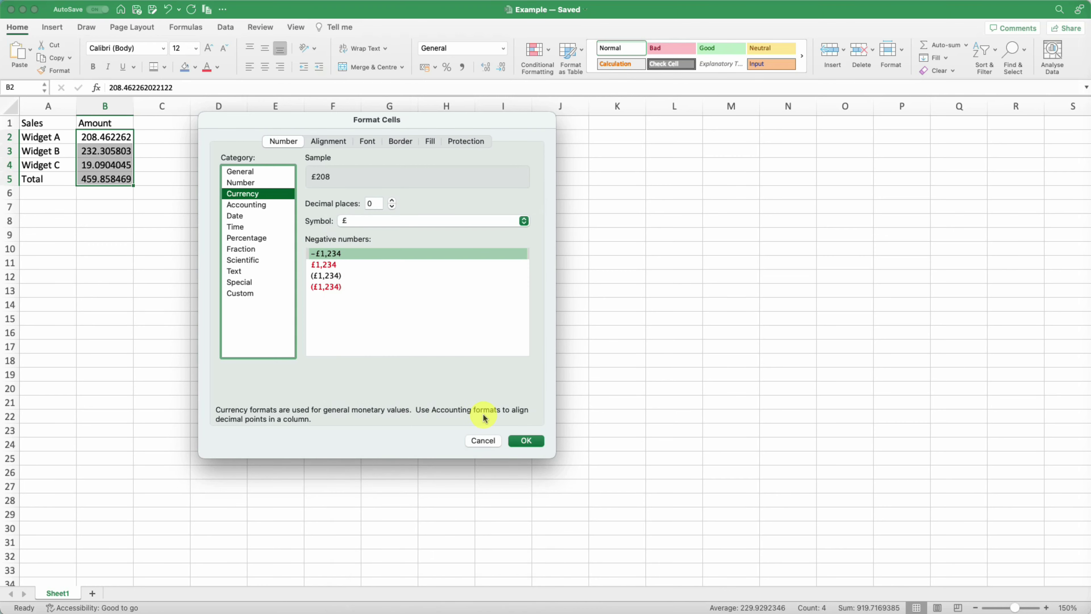
{"action": "left_click", "coordinate": [522, 442]}
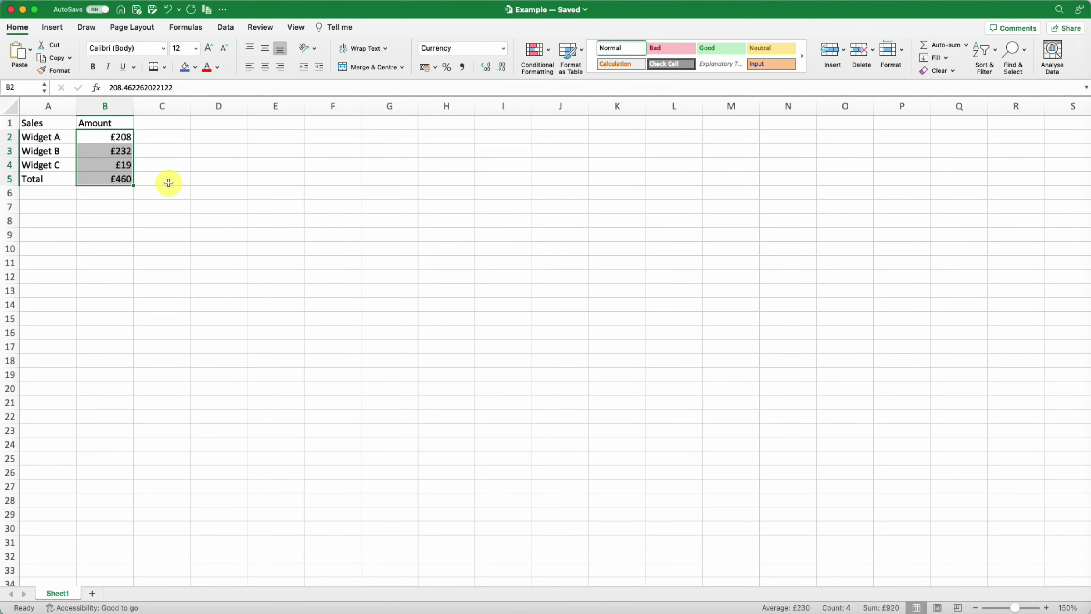
{"action": "left_click", "coordinate": [168, 183]}
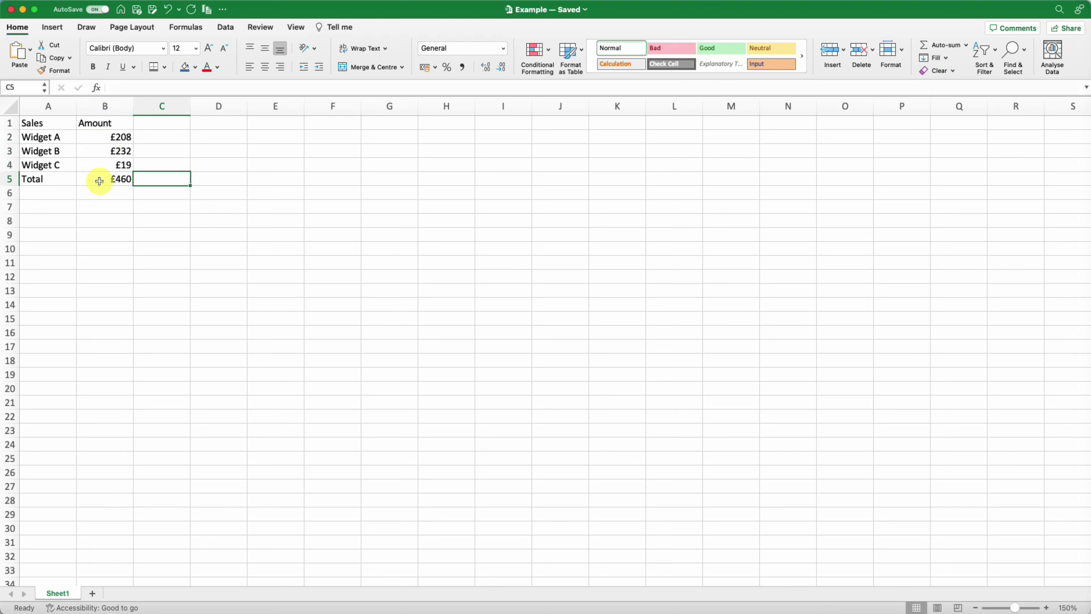
- Make the Total row A5:B5 bold with a top and double bottom border
{"action": "left_click_drag", "start_coordinate": [65, 178], "coordinate": [98, 179]}
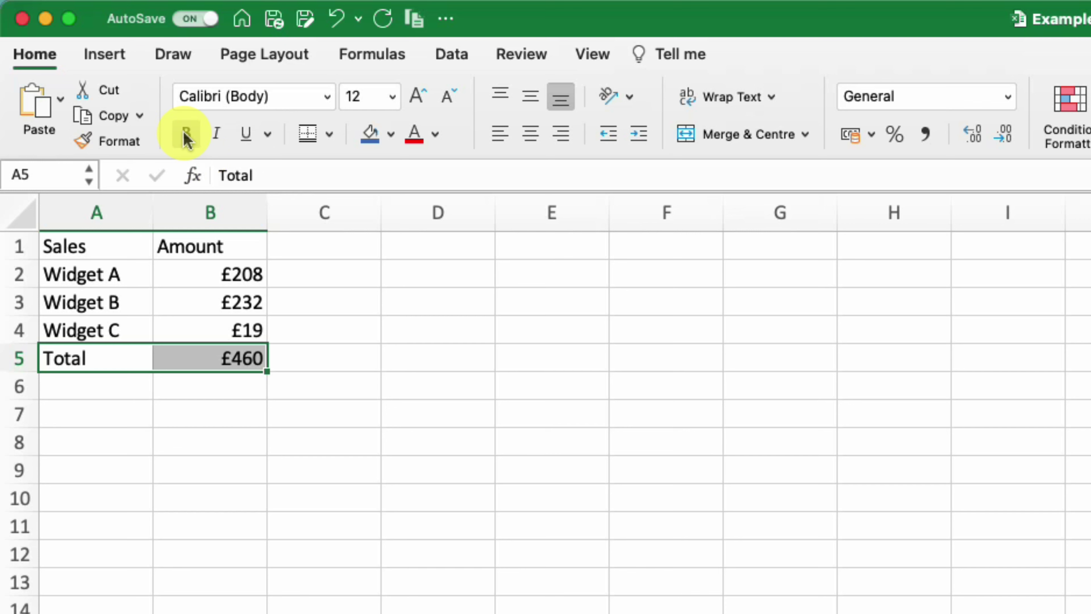
{"action": "left_click", "coordinate": [186, 136]}
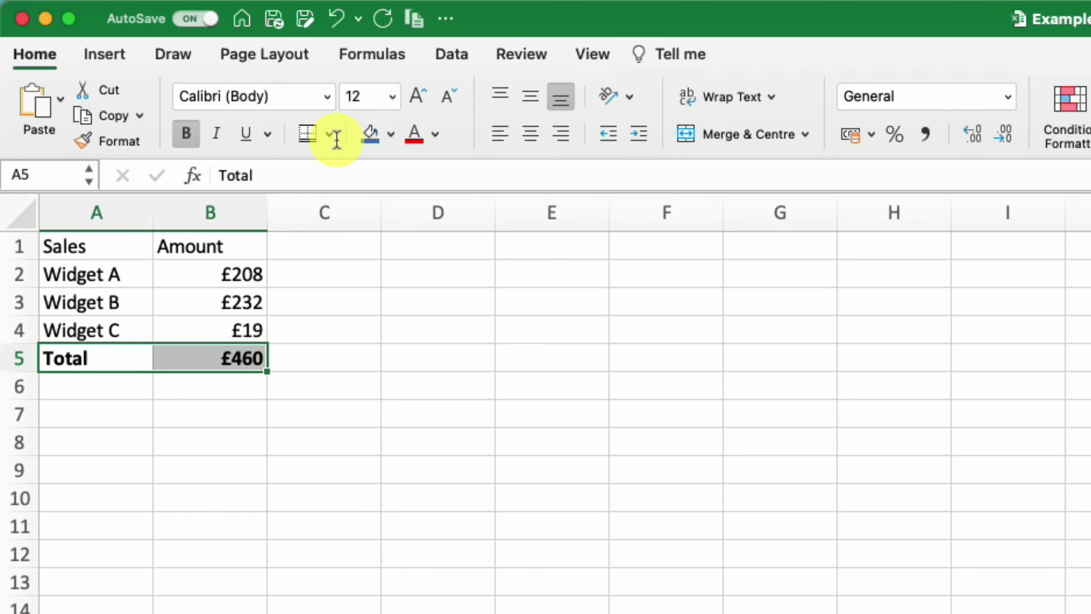
{"action": "left_click", "coordinate": [310, 136]}
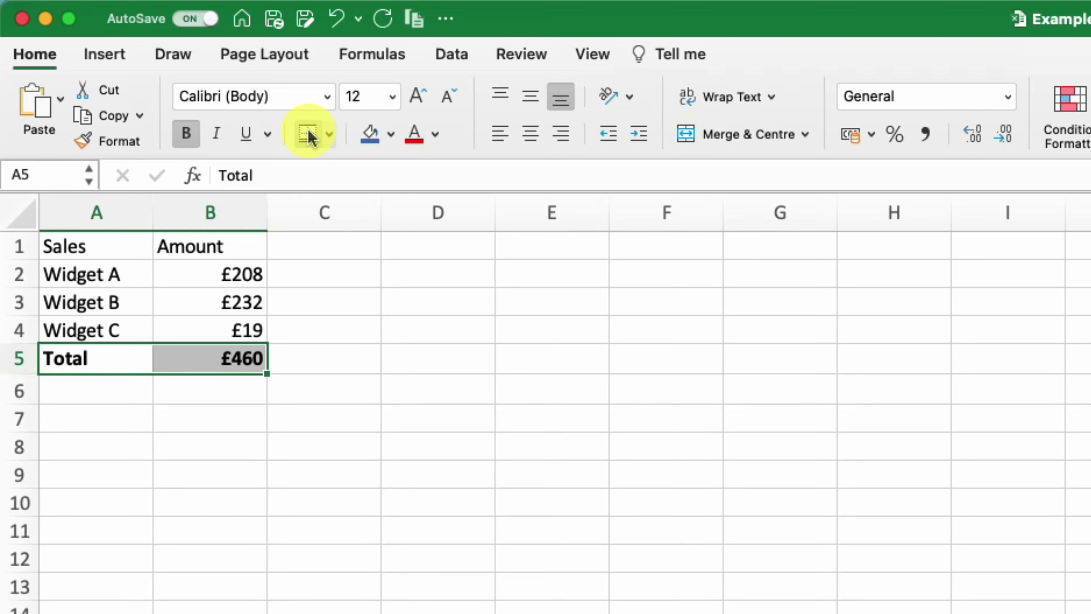
- Bold the Sales and Amount headers in A1:B1 with Cmd+B
{"action": "left_click", "coordinate": [52, 240]}
{"action": "left_click_drag", "start_coordinate": [80, 238], "coordinate": [185, 244]}
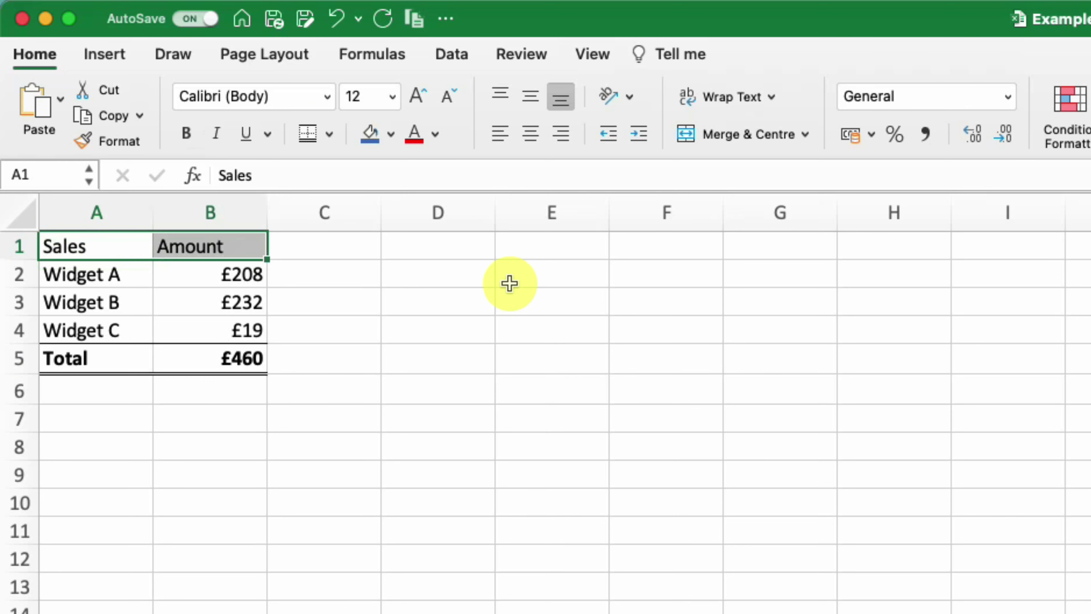
{"action": "key", "text": "super+b"}
{"action": "left_click", "coordinate": [329, 335]}
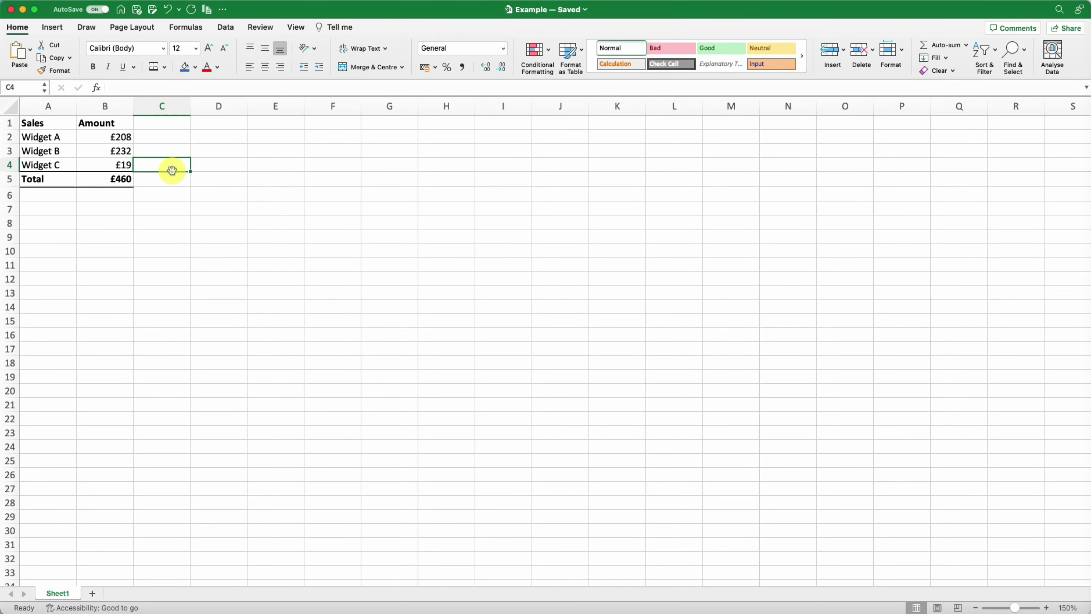
- Switch B2 from £ currency to comma style, briefly trying Percentage style first
{"action": "left_click", "coordinate": [112, 137]}
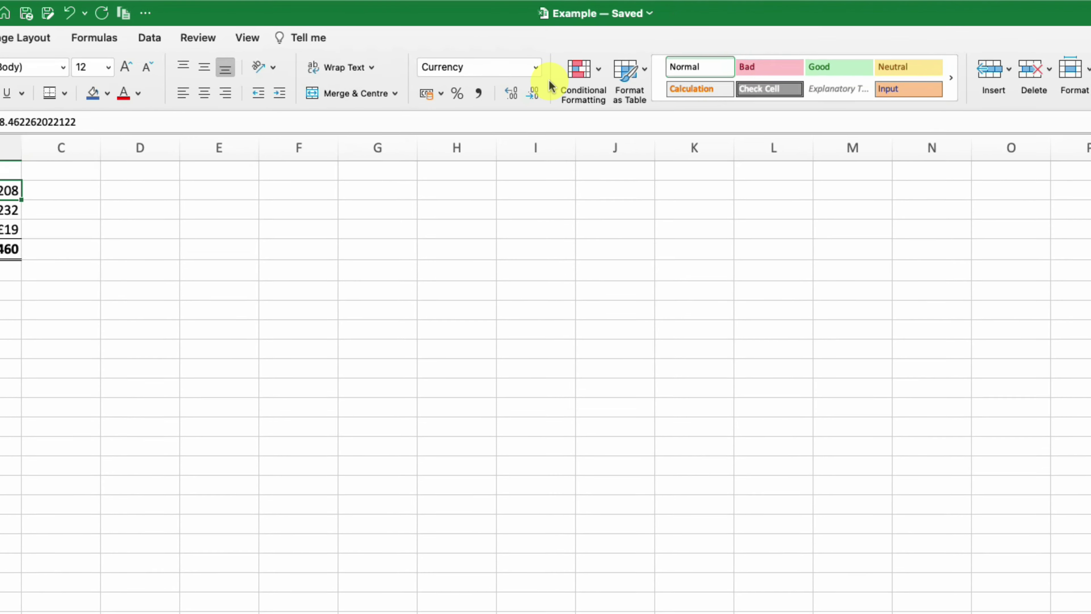
{"action": "left_click", "coordinate": [547, 74]}
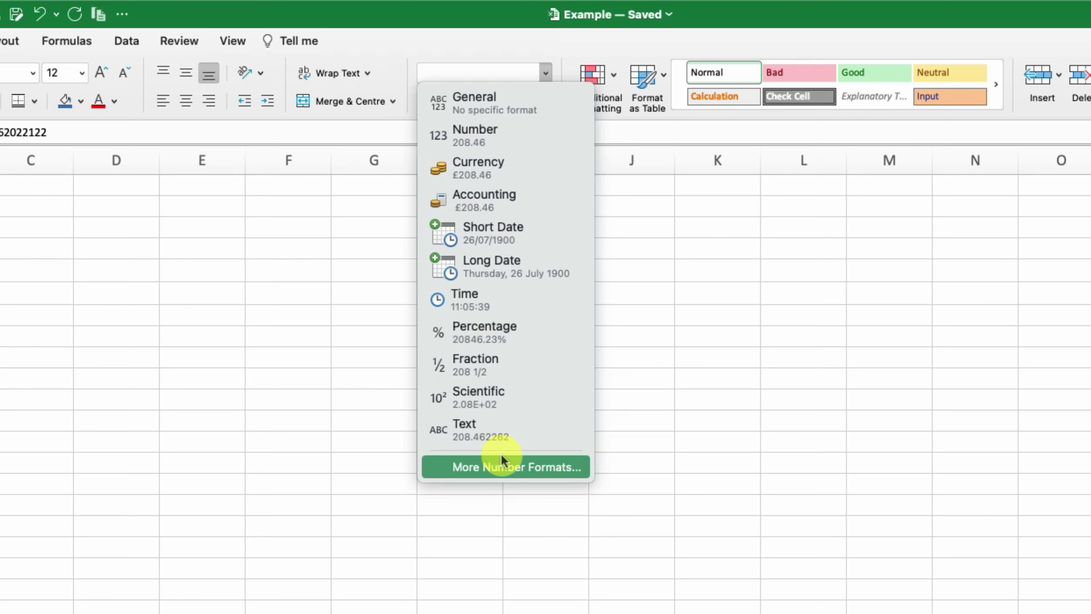
{"action": "left_click", "coordinate": [273, 415]}
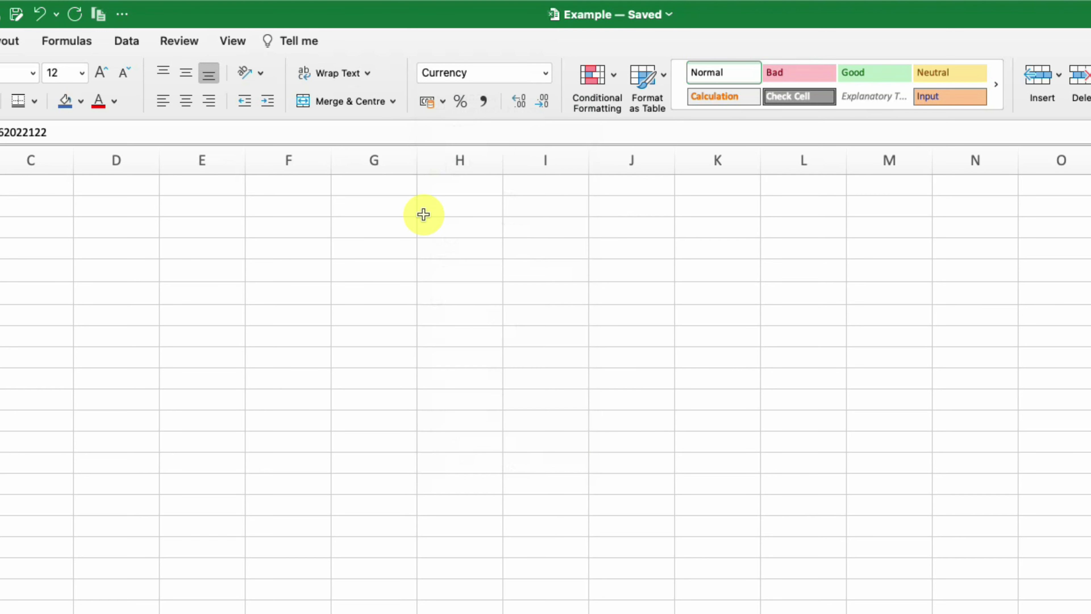
{"action": "left_click", "coordinate": [455, 103]}
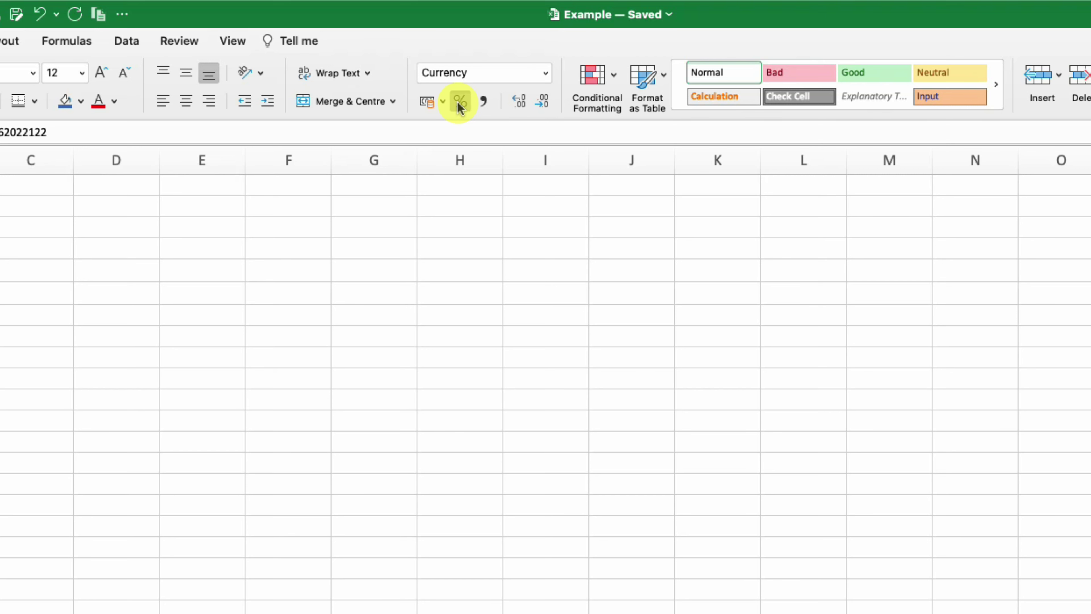
{"action": "left_click", "coordinate": [483, 102]}
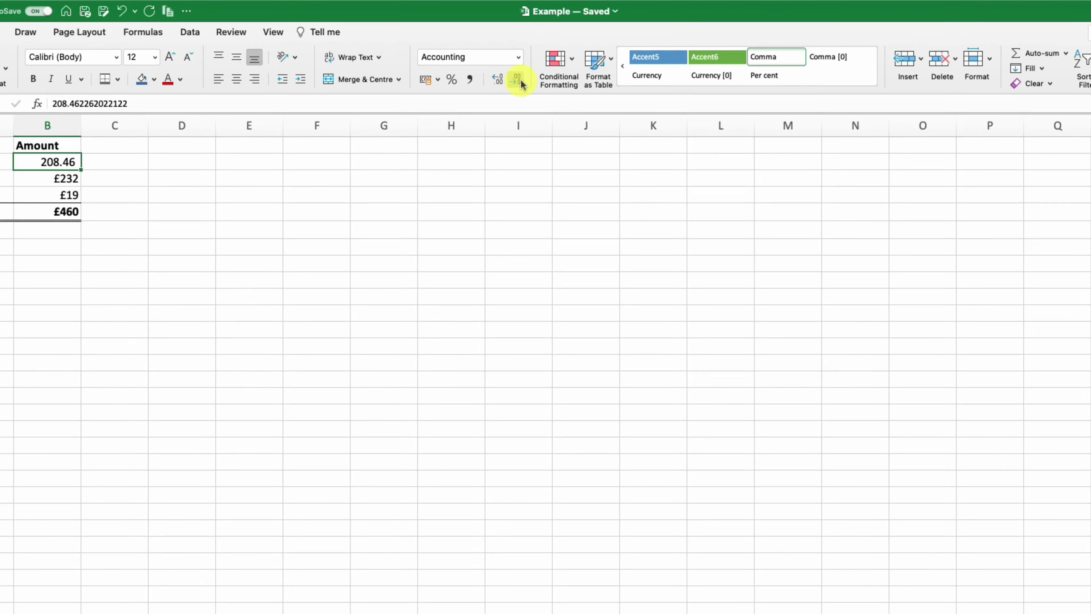